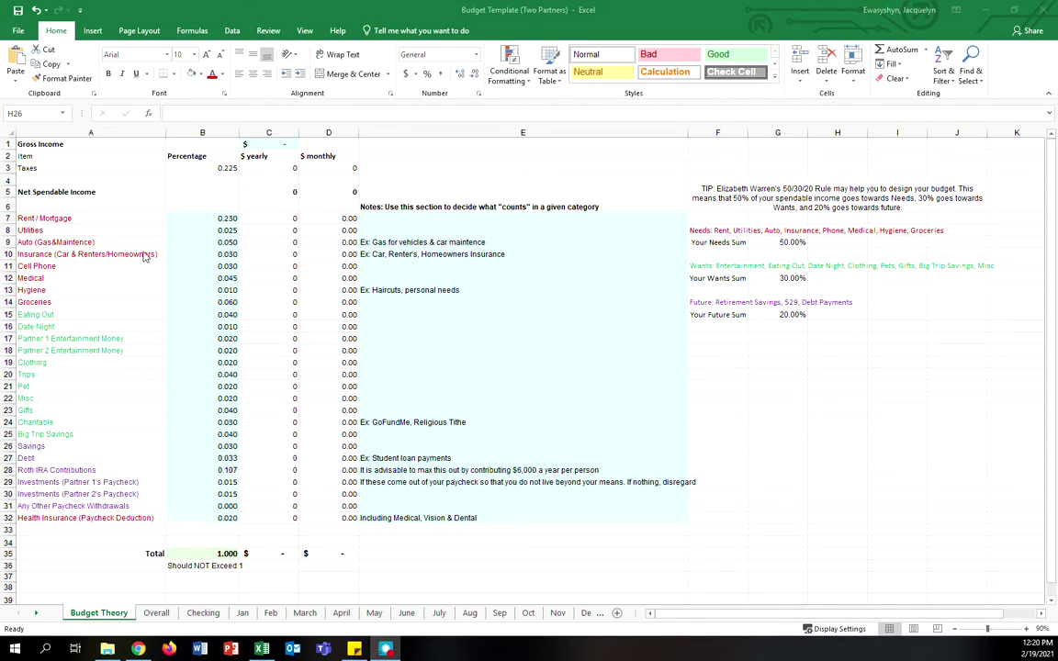
- Enter $100,000.00 gross income in C1 on Budget Theory and check the Total row percentage
{"action": "left_click", "coordinate": [270, 155]}
{"action": "left_click", "coordinate": [273, 141]}
{"action": "type", "text": "100000"}
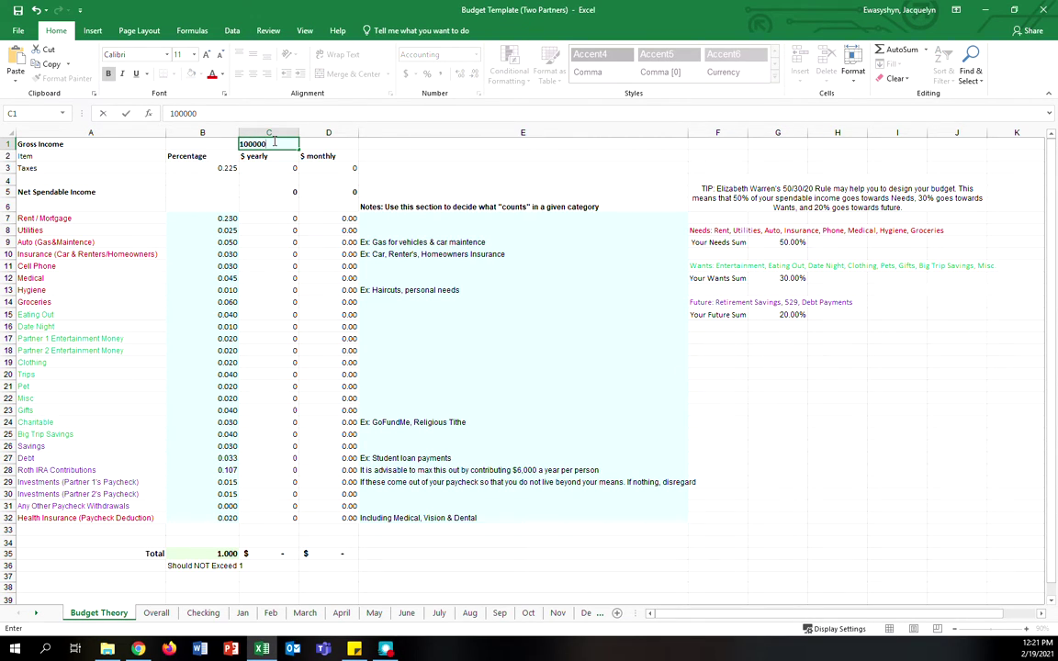
{"action": "key", "text": "Return"}
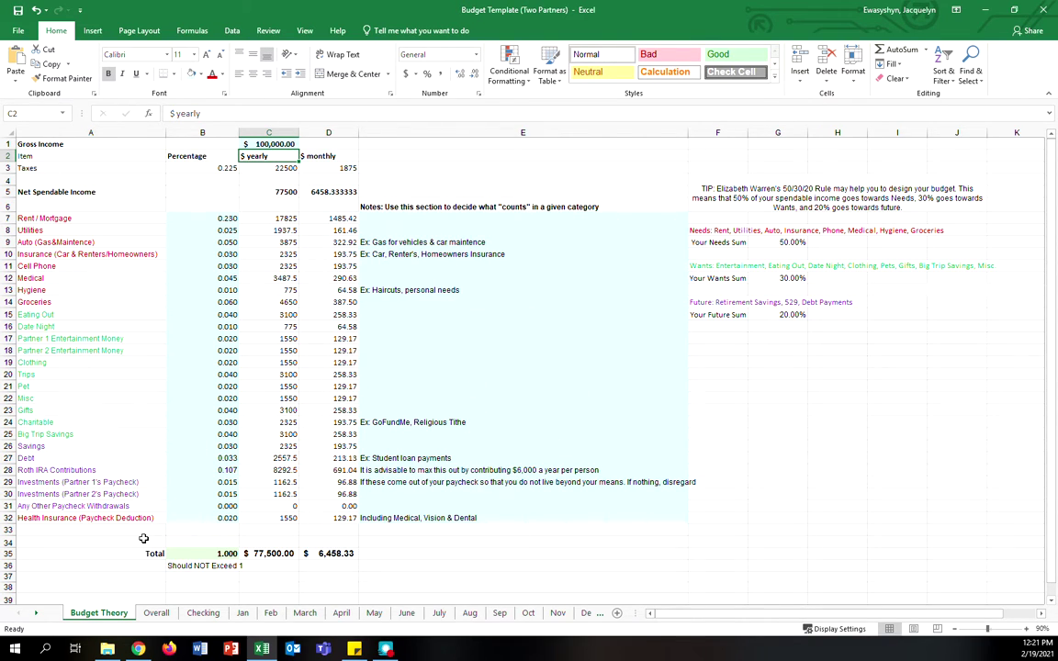
{"action": "left_click_drag", "start_coordinate": [137, 541], "coordinate": [221, 565]}
{"action": "left_click", "coordinate": [226, 566]}
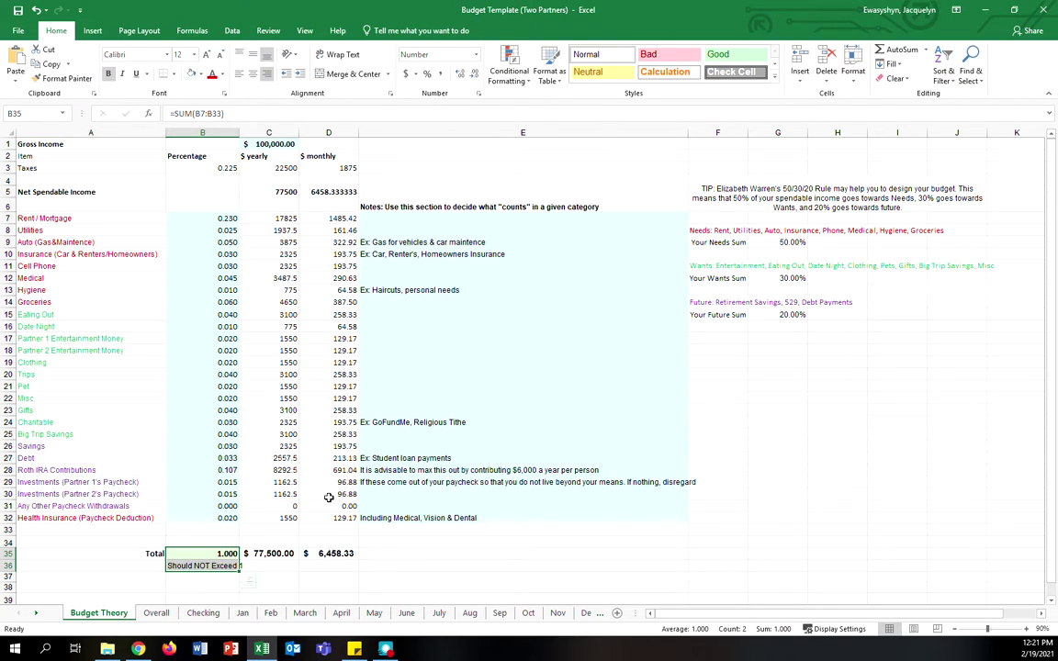
- Review the Overall sheet's Monthly Budget amounts and browse the Jan, Feb and March sheets
{"action": "left_click", "coordinate": [156, 614]}
{"action": "left_click_drag", "start_coordinate": [212, 157], "coordinate": [215, 501]}
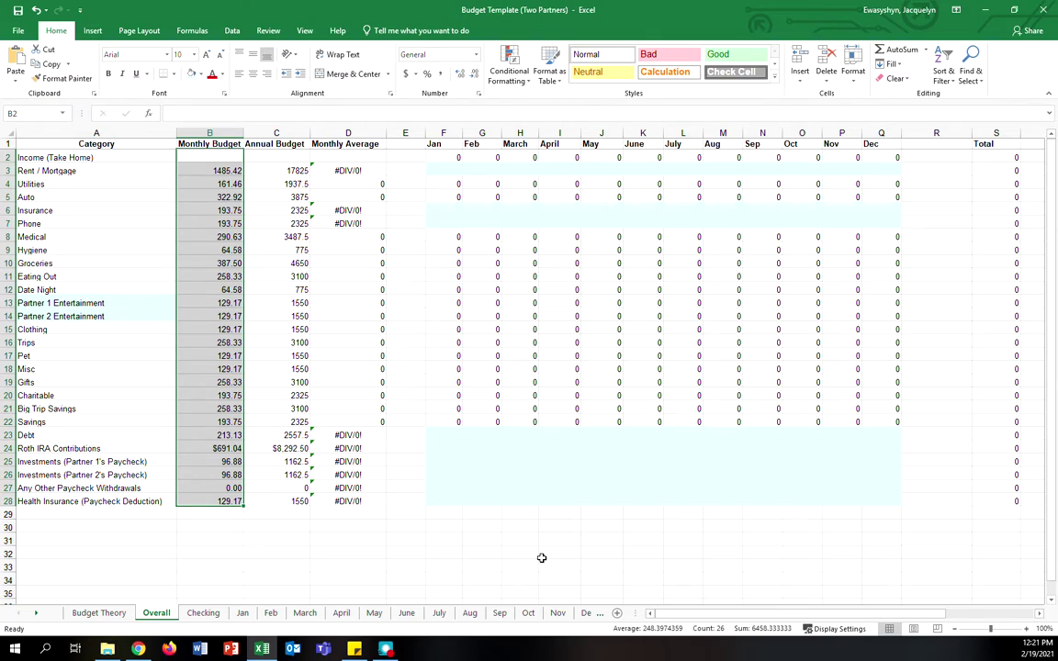
{"action": "left_click", "coordinate": [243, 614]}
{"action": "left_click", "coordinate": [270, 614]}
{"action": "left_click", "coordinate": [304, 614]}
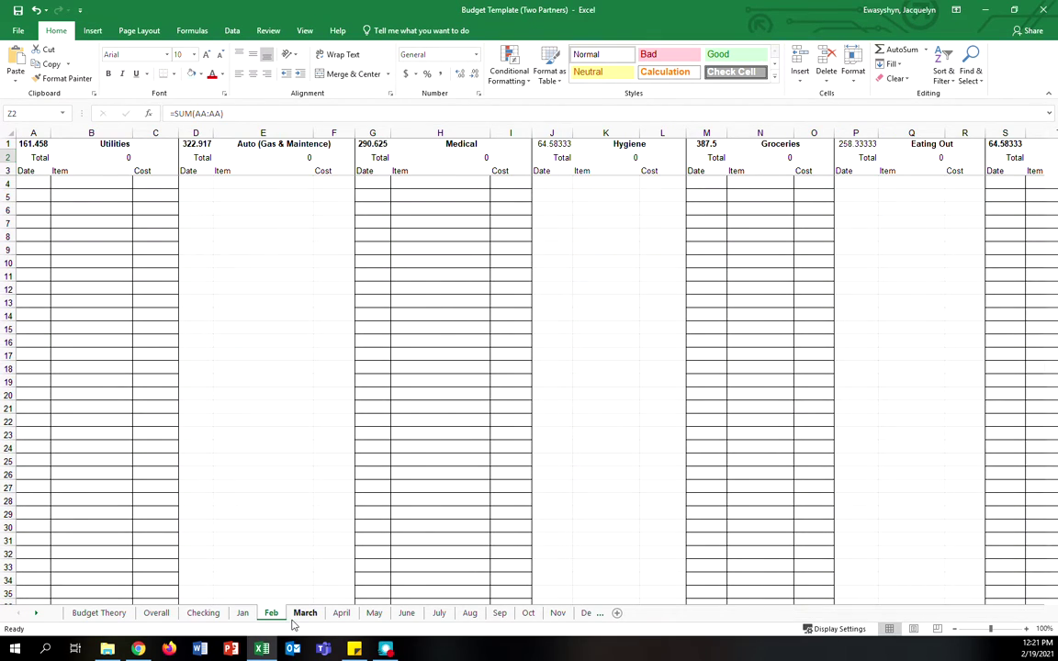
{"action": "left_click", "coordinate": [157, 614]}
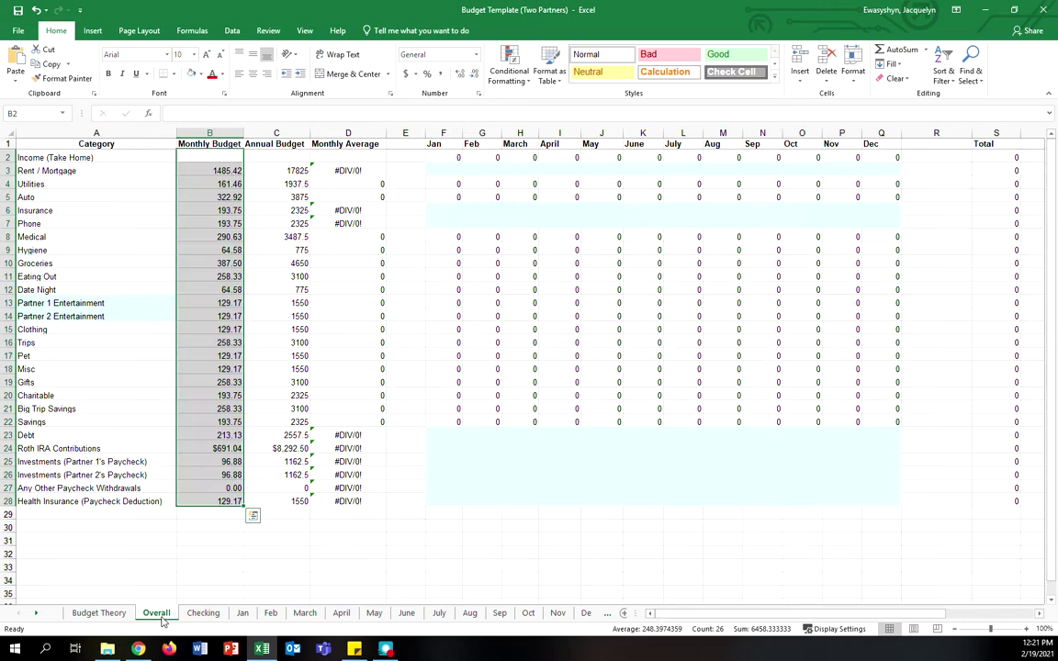
{"action": "left_click", "coordinate": [395, 473]}
- Compare the Partner 1 Entertainment category across Jan and Budget Theory, then return to Overall
{"action": "left_click", "coordinate": [125, 302]}
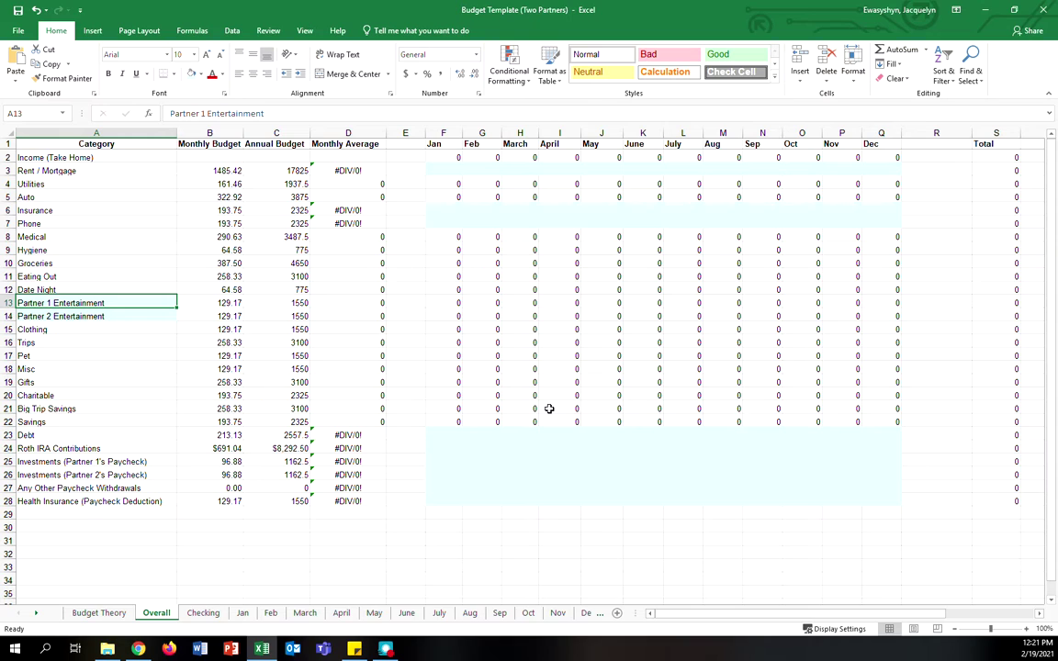
{"action": "left_click", "coordinate": [242, 613]}
{"action": "left_click_drag", "start_coordinate": [723, 615], "coordinate": [827, 628]}
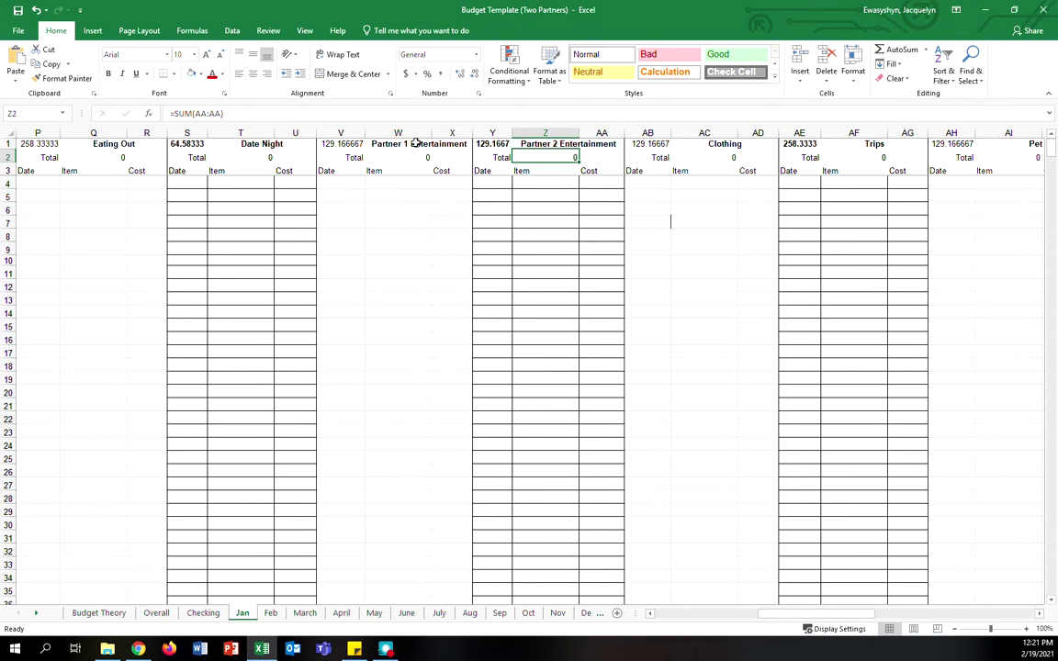
{"action": "left_click", "coordinate": [99, 613]}
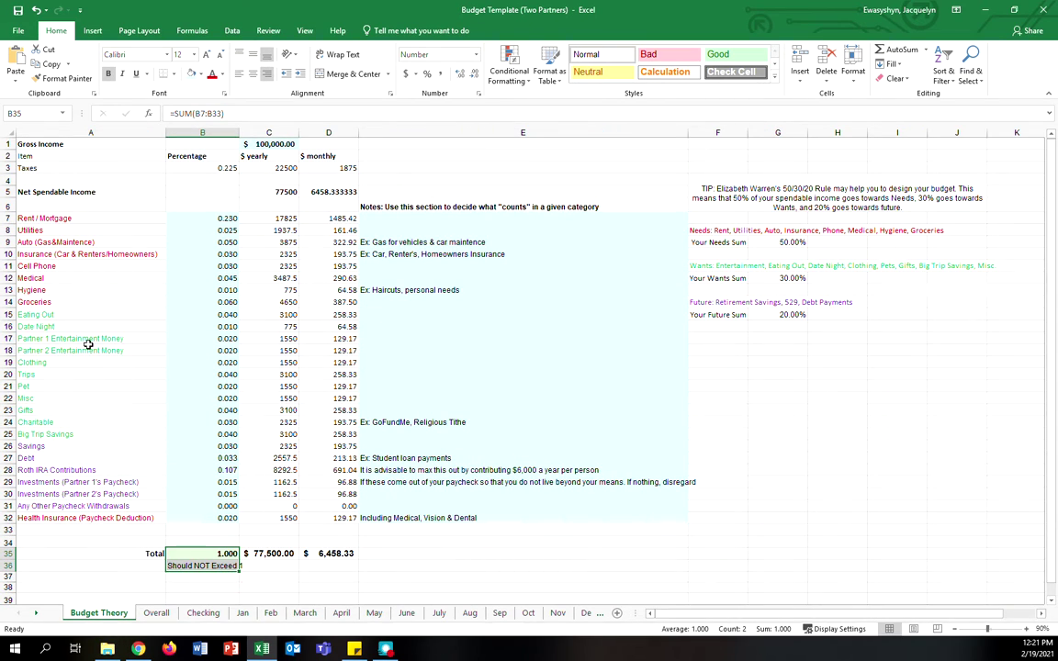
{"action": "left_click", "coordinate": [88, 344]}
{"action": "key", "text": "ctrl+Page_Down"}
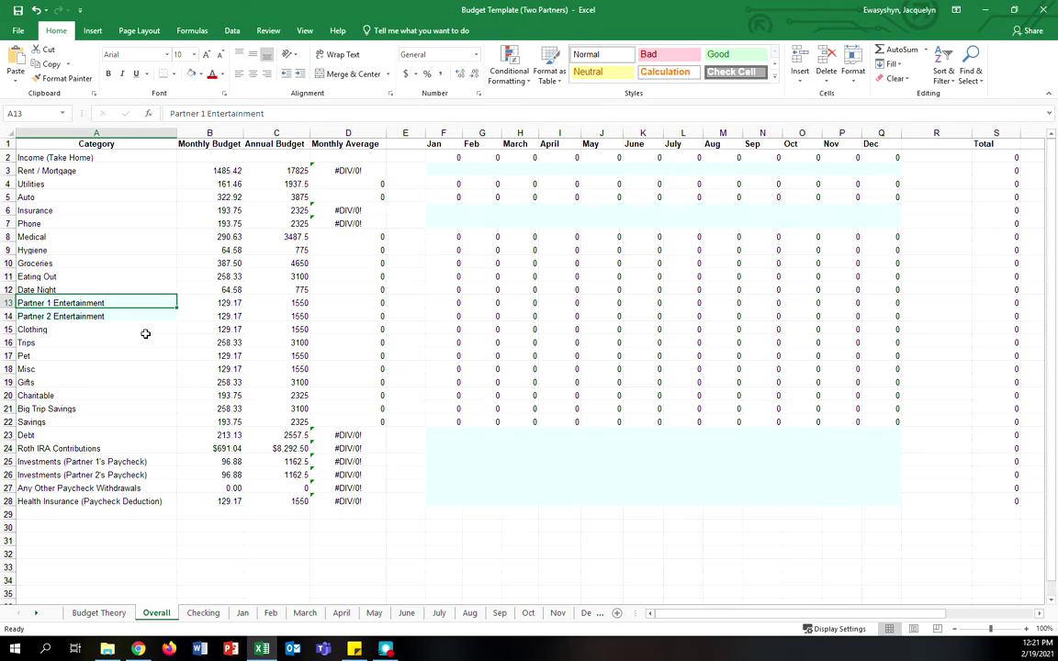
- Replace the two partner entertainment labels in A13 and A14 with the partners' first names
{"action": "type", "text": "John"}
{"action": "key", "text": "Return"}
{"action": "type", "text": "Alex"}
{"action": "key", "text": "Return"}
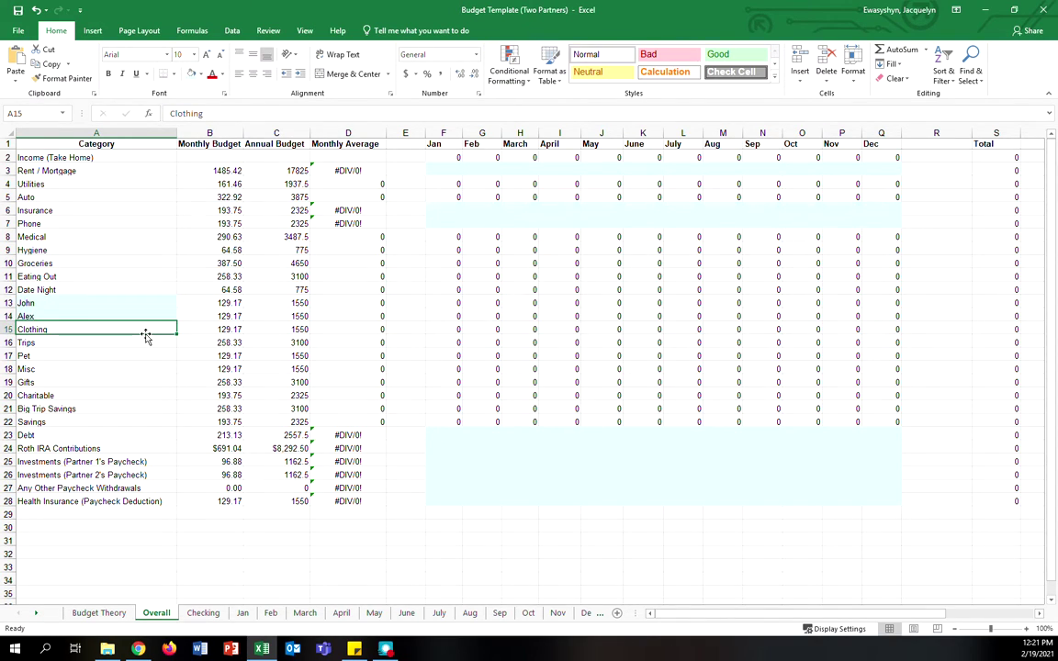
- Append 's Entertainment to both partner labels in A13 and A14
{"action": "left_click", "coordinate": [120, 300]}
{"action": "left_click", "coordinate": [179, 111]}
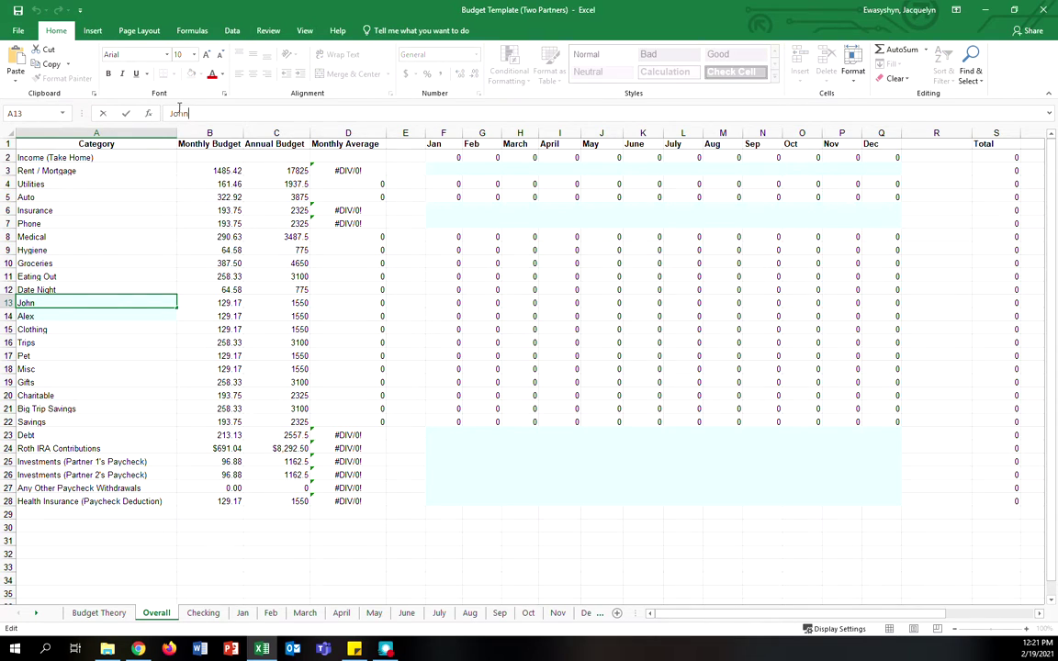
{"action": "type", "text": "'s Entertainment"}
{"action": "key", "text": "Return"}
{"action": "left_click", "coordinate": [229, 113]}
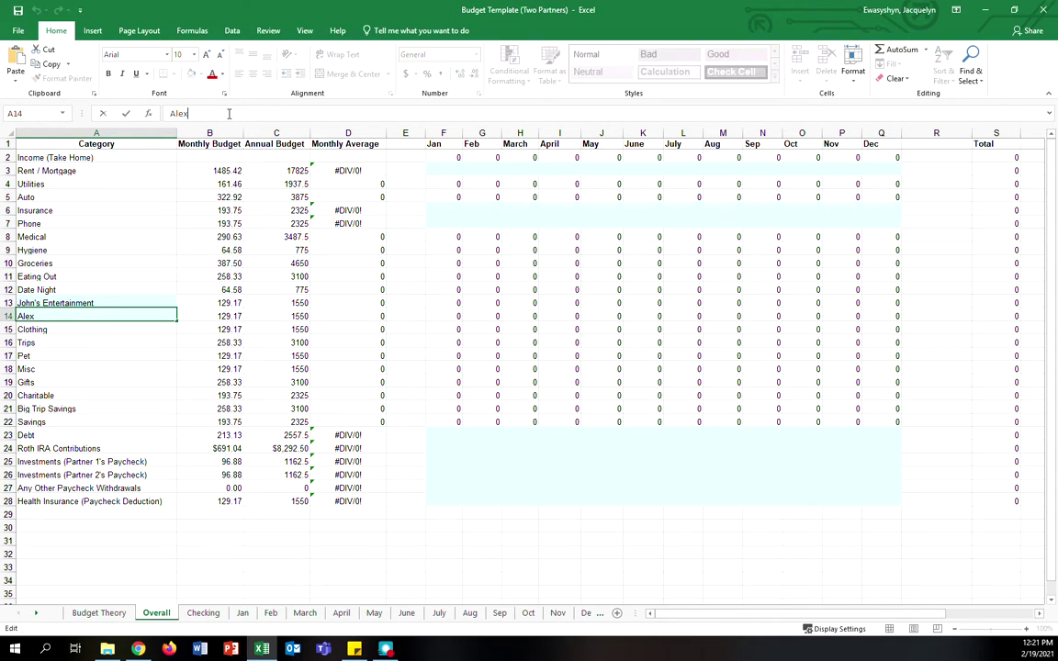
{"action": "type", "text": "'s Entertainment"}
{"action": "key", "text": "Return"}
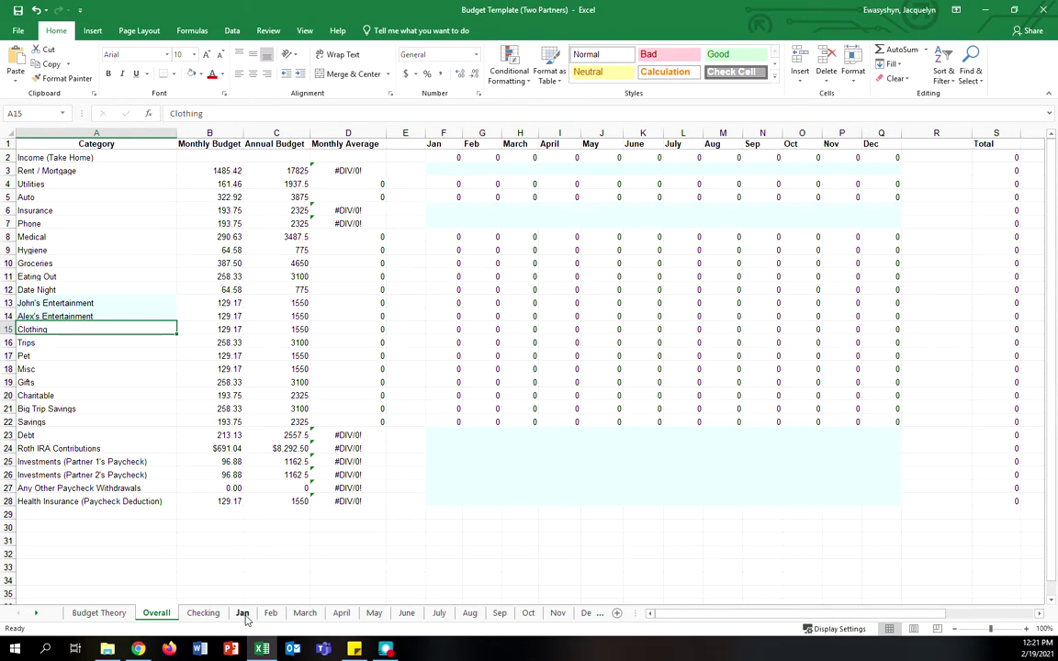
{"action": "left_click", "coordinate": [242, 612]}
{"action": "left_click", "coordinate": [528, 144]}
{"action": "left_click", "coordinate": [404, 144]}
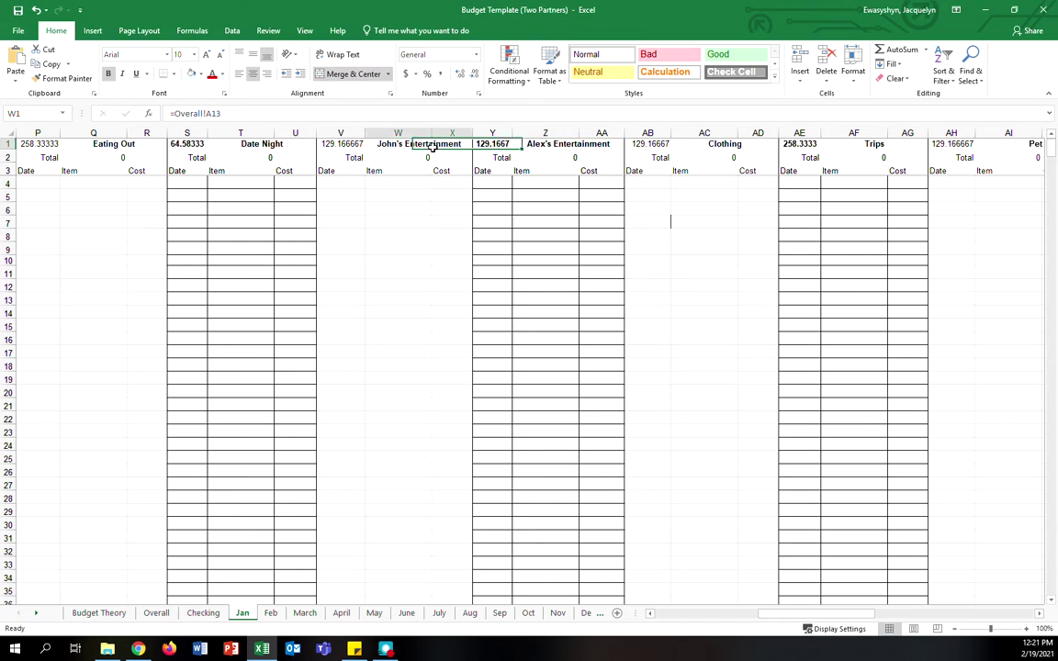
{"action": "left_click_drag", "start_coordinate": [326, 184], "coordinate": [425, 266]}
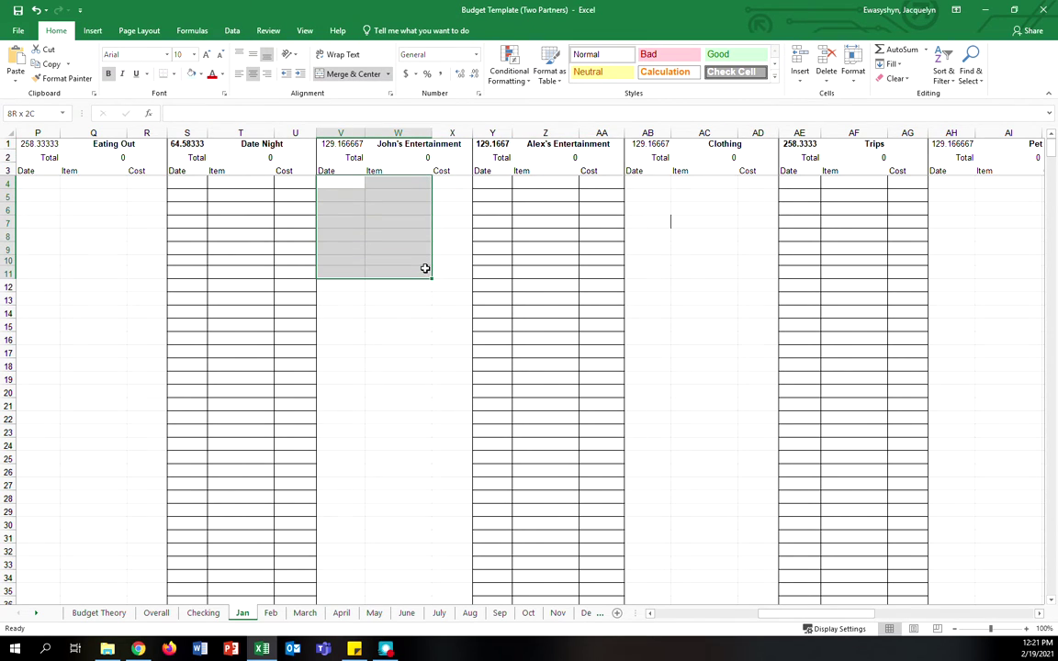
{"action": "left_click_drag", "start_coordinate": [482, 183], "coordinate": [577, 235]}
{"action": "left_click", "coordinate": [99, 612]}
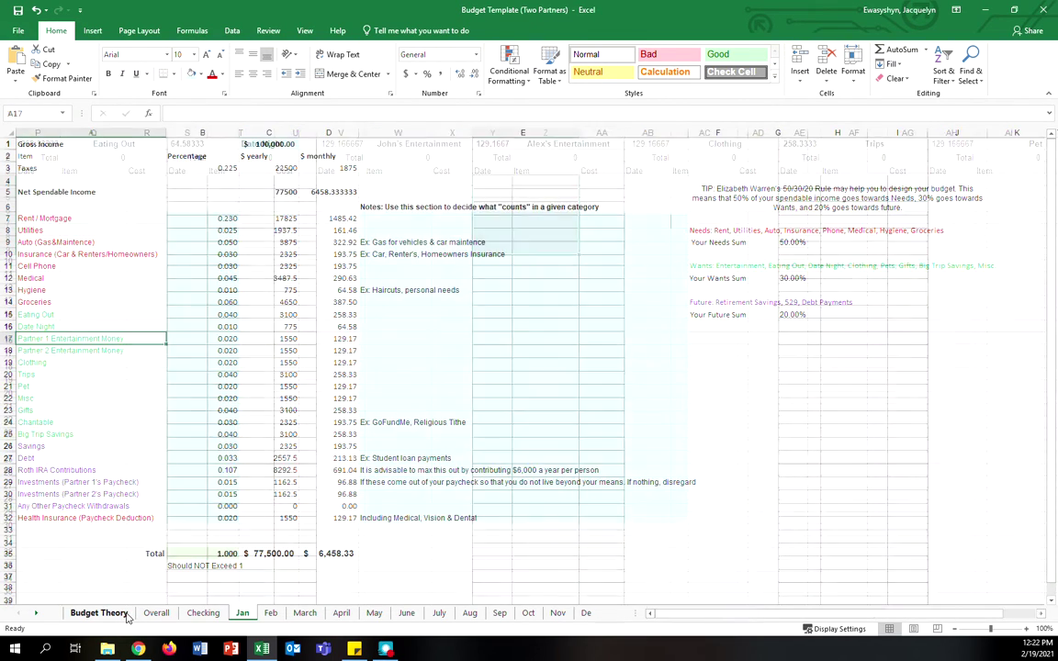
{"action": "left_click", "coordinate": [158, 612]}
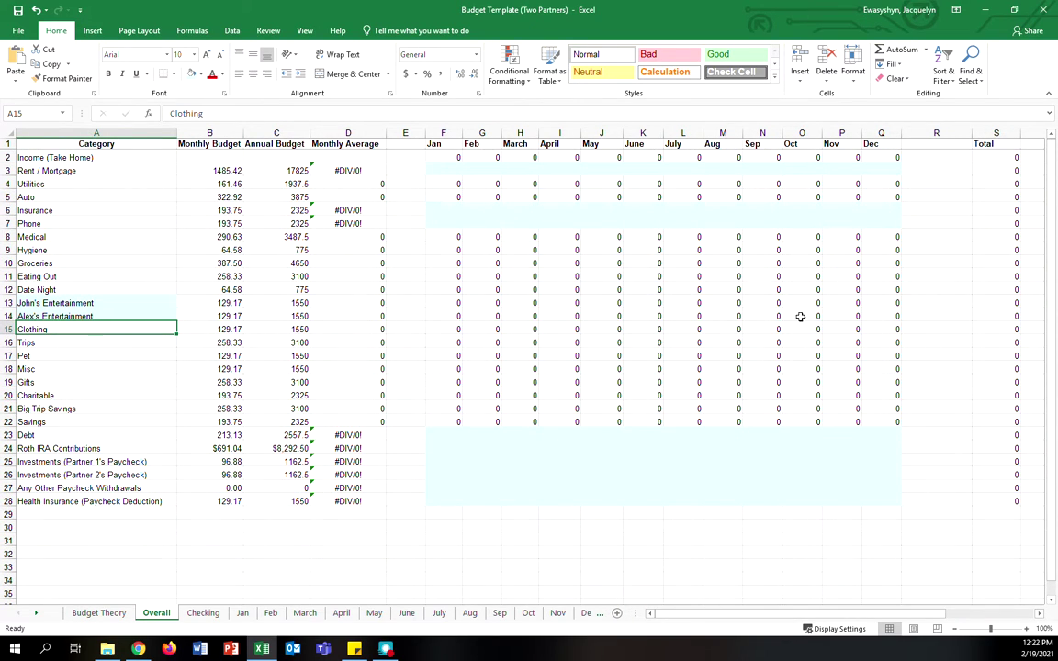
{"action": "left_click", "coordinate": [207, 171]}
{"action": "left_click_drag", "start_coordinate": [228, 310], "coordinate": [237, 501]}
{"action": "left_click", "coordinate": [406, 592]}
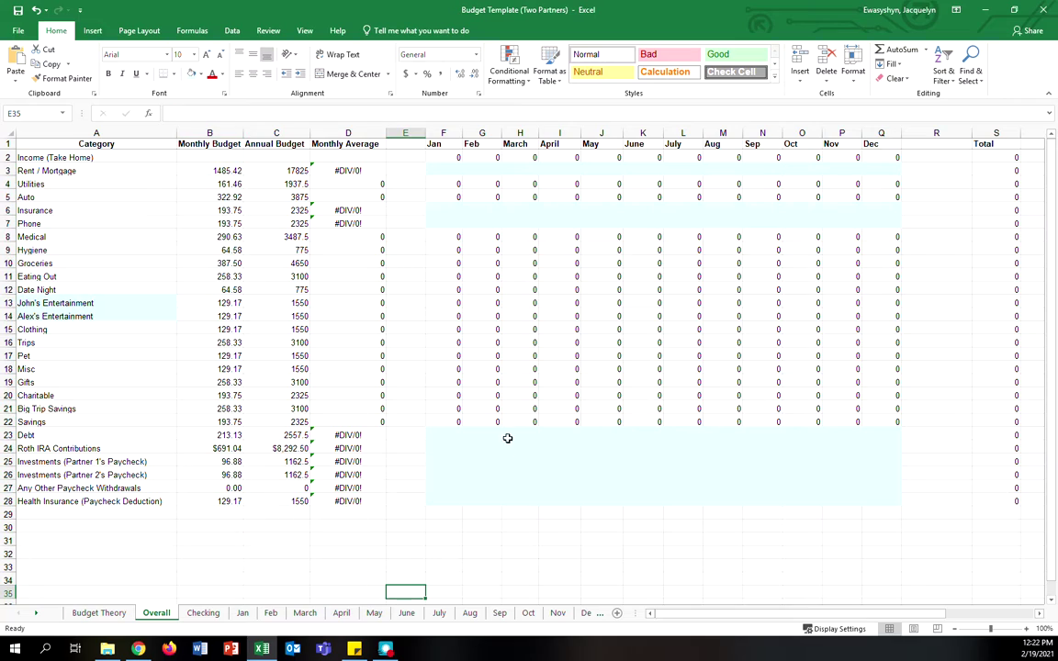
{"action": "left_click_drag", "start_coordinate": [443, 435], "coordinate": [887, 501]}
{"action": "left_click", "coordinate": [798, 539]}
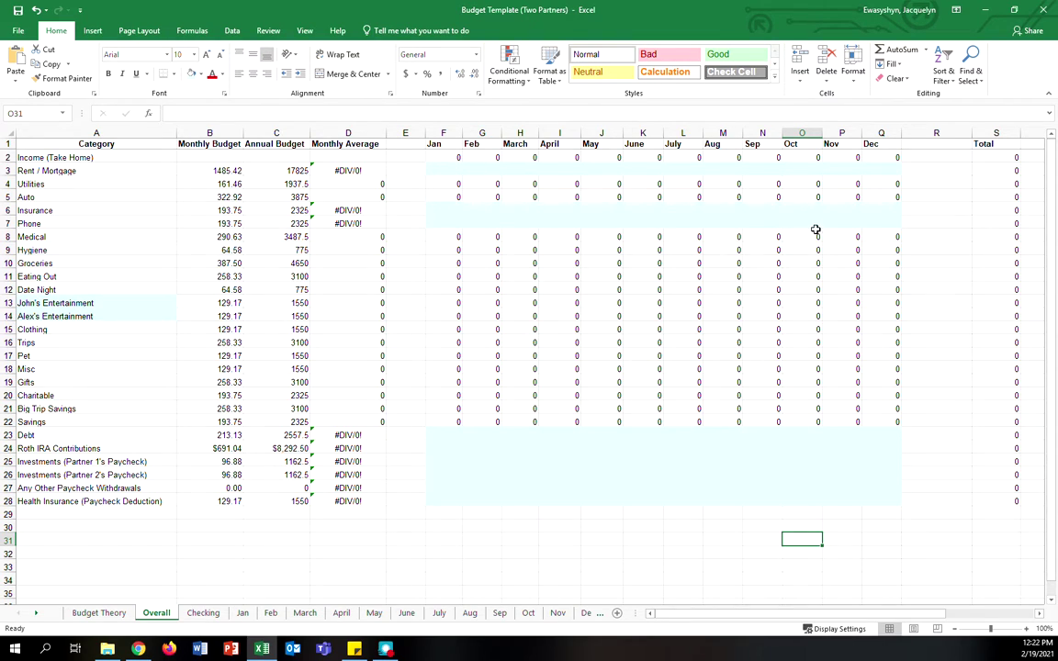
- Enter 1485 as the Jan and Feb Rent / Mortgage amounts on Overall, totalling 2970
{"action": "left_click", "coordinate": [482, 171]}
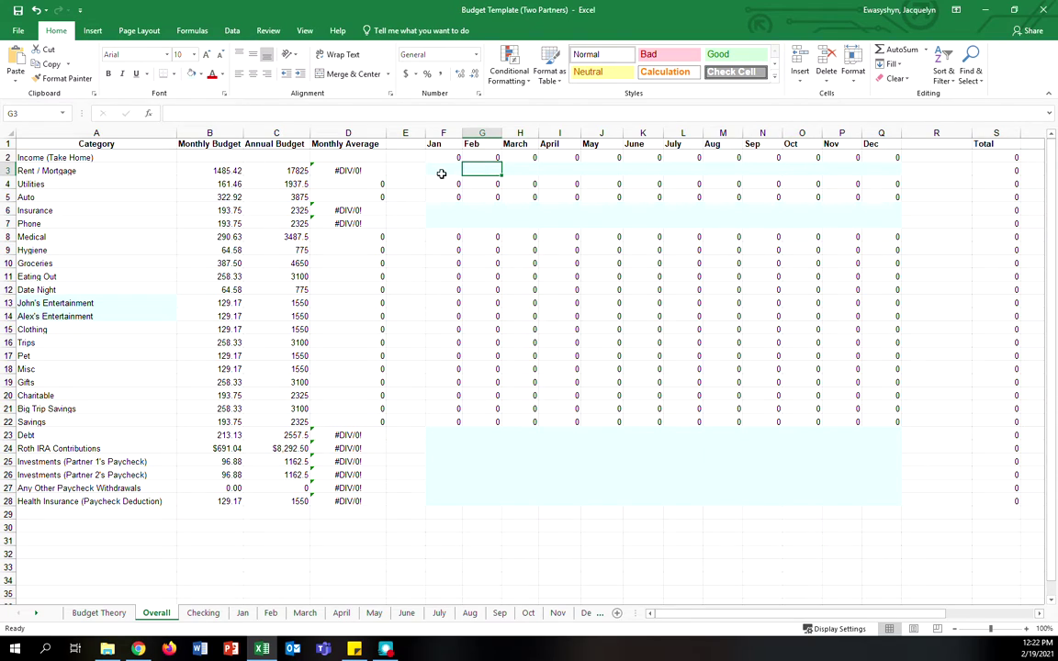
{"action": "left_click", "coordinate": [237, 171]}
{"action": "left_click", "coordinate": [454, 169]}
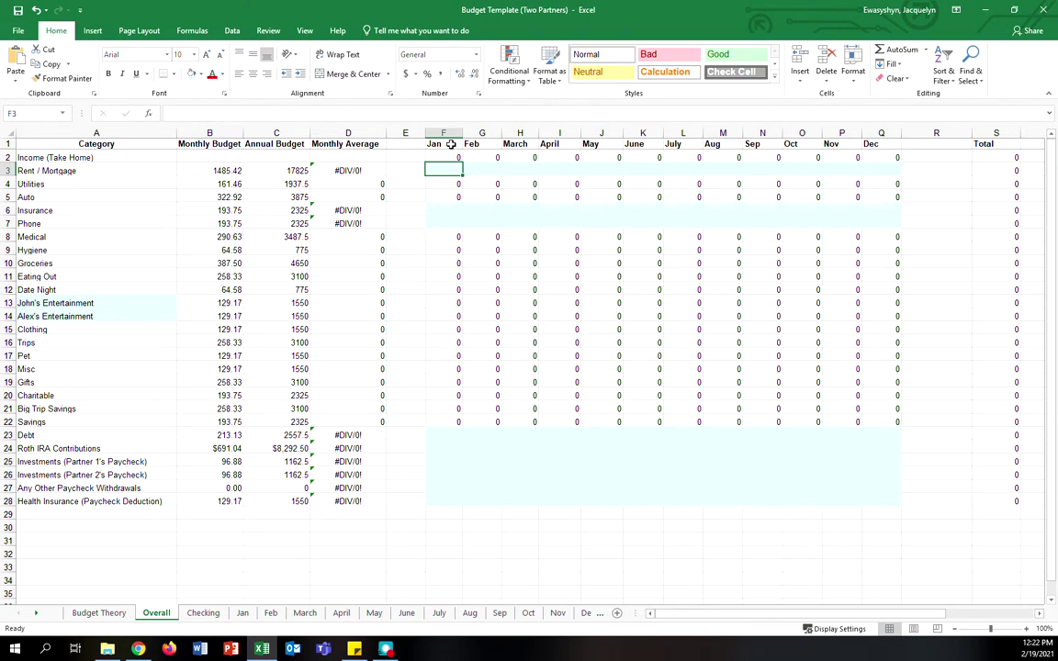
{"action": "type", "text": "148"}
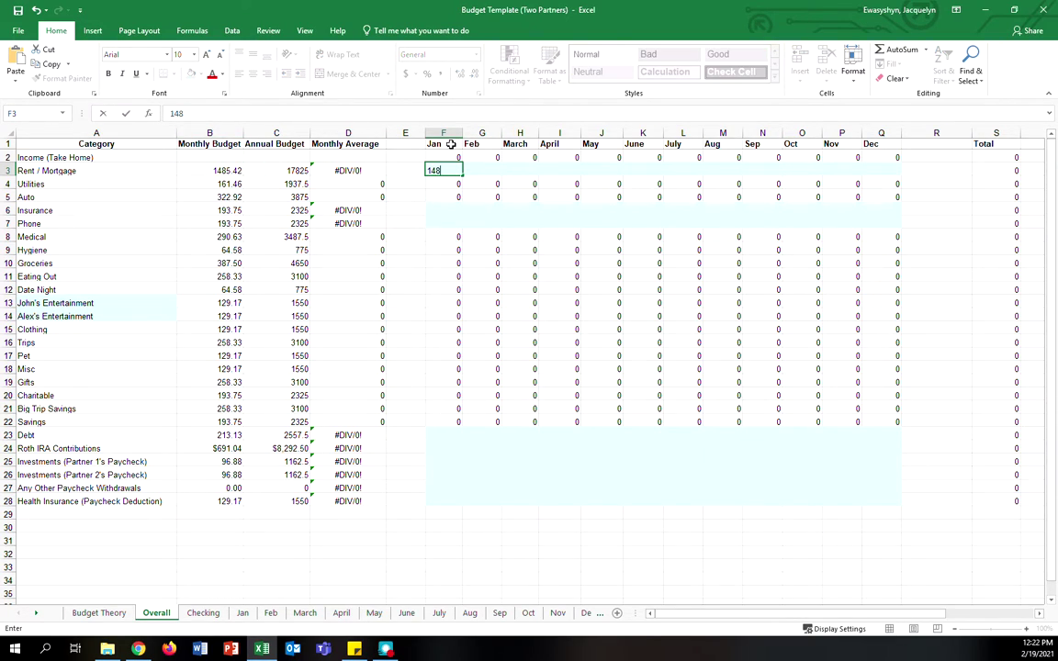
{"action": "type", "text": "5"}
{"action": "key", "text": "Tab"}
{"action": "type", "text": "1485"}
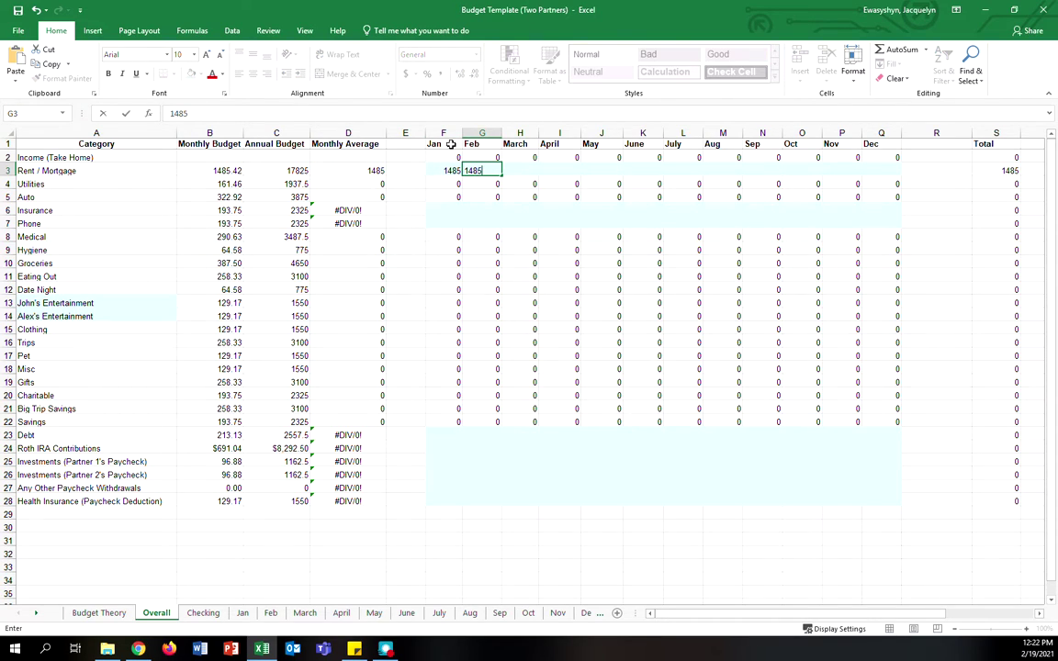
{"action": "key", "text": "ctrl+Return"}
{"action": "key", "text": "Return"}
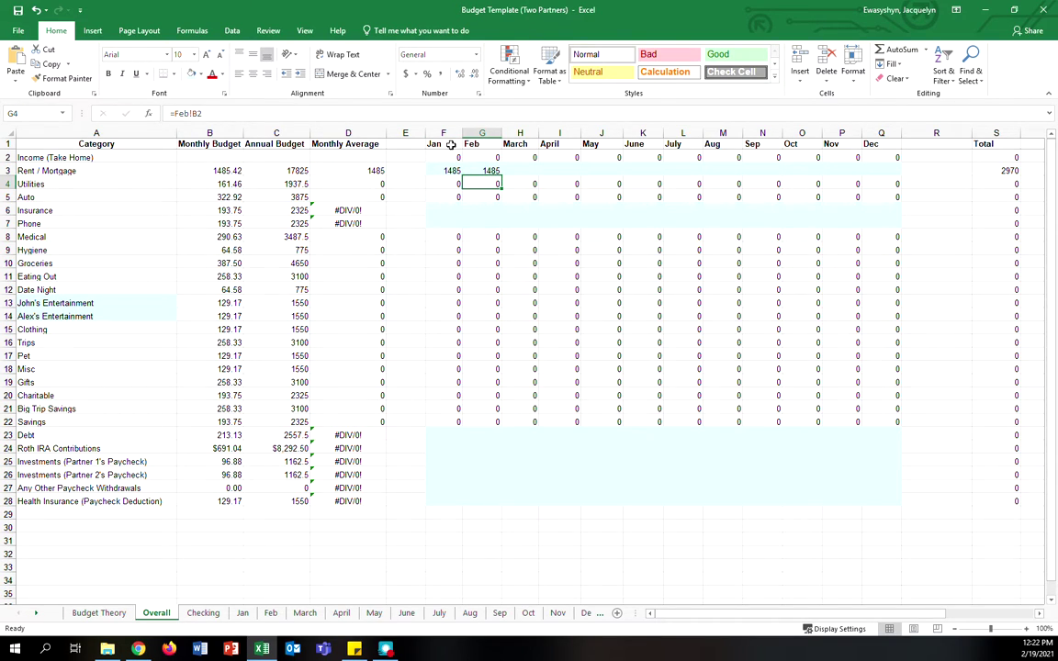
{"action": "key", "text": "Up"}
{"action": "key", "text": "Right"}
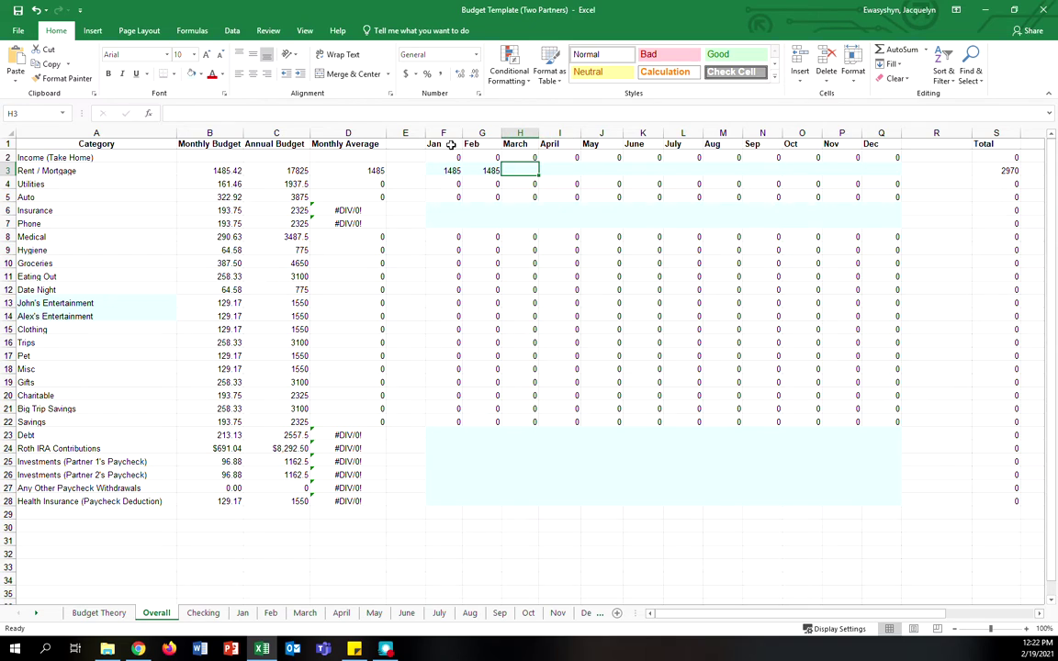
{"action": "left_click_drag", "start_coordinate": [10, 217], "coordinate": [7, 206]}
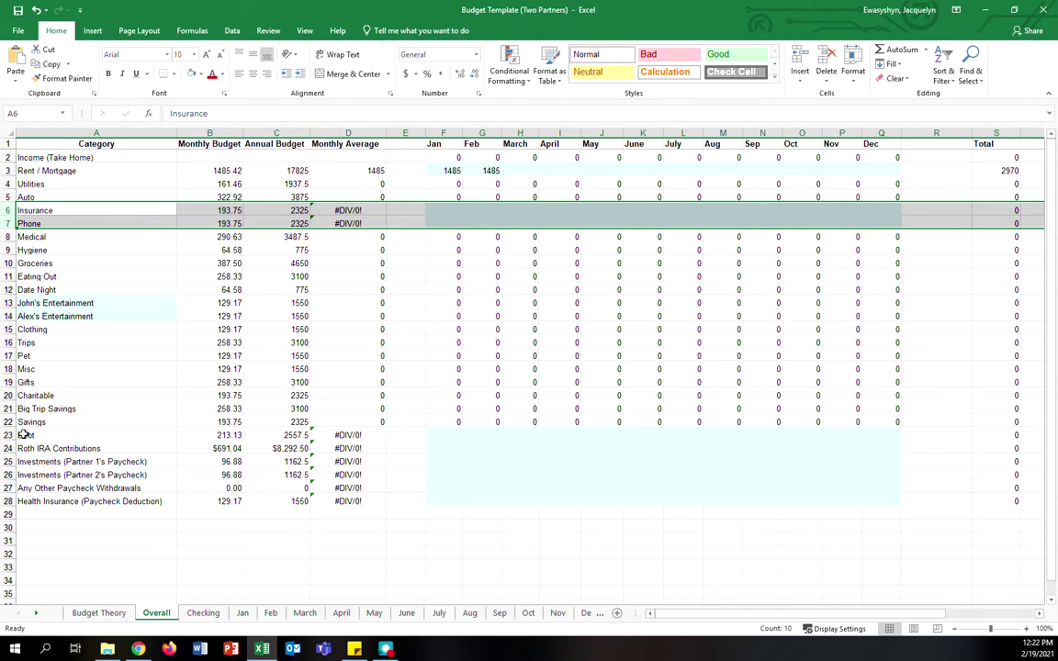
{"action": "left_click_drag", "start_coordinate": [430, 431], "coordinate": [880, 486]}
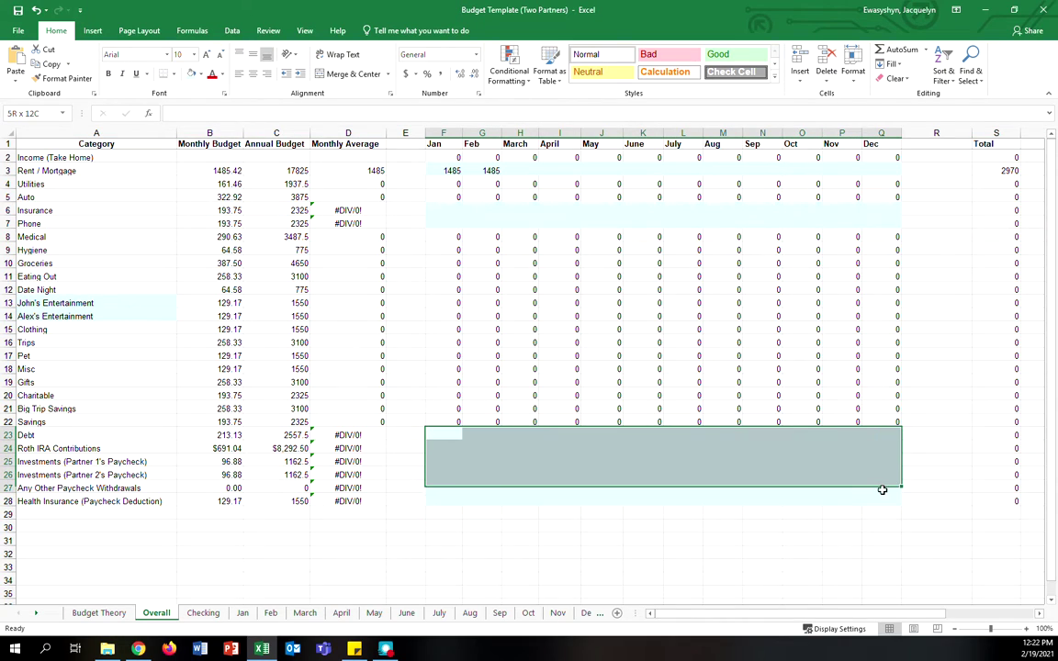
{"action": "left_click", "coordinate": [469, 525]}
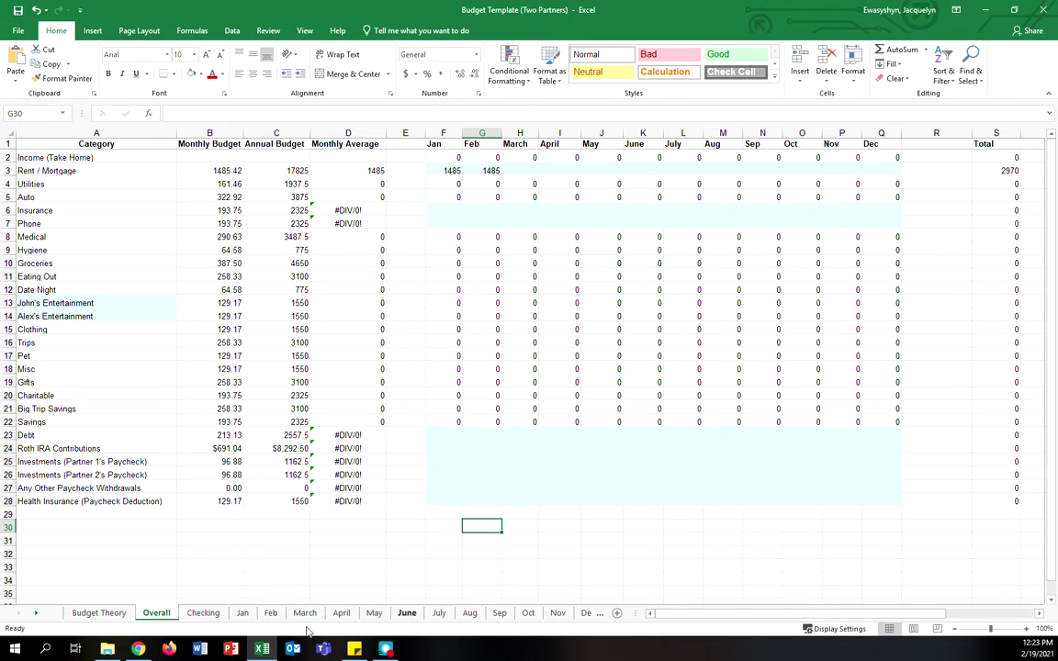
- Log a 2/19 JD Target grocery purchase of 25.69 in M4:O4 on the Feb sheet
{"action": "left_click", "coordinate": [270, 613]}
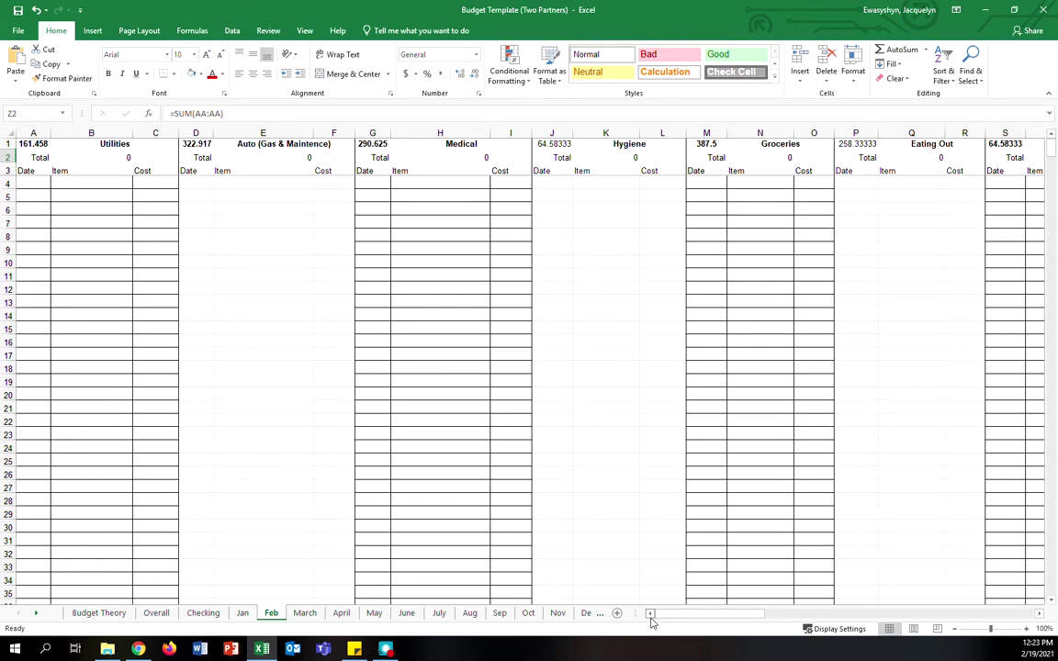
{"action": "left_click_drag", "start_coordinate": [749, 622], "coordinate": [788, 628]}
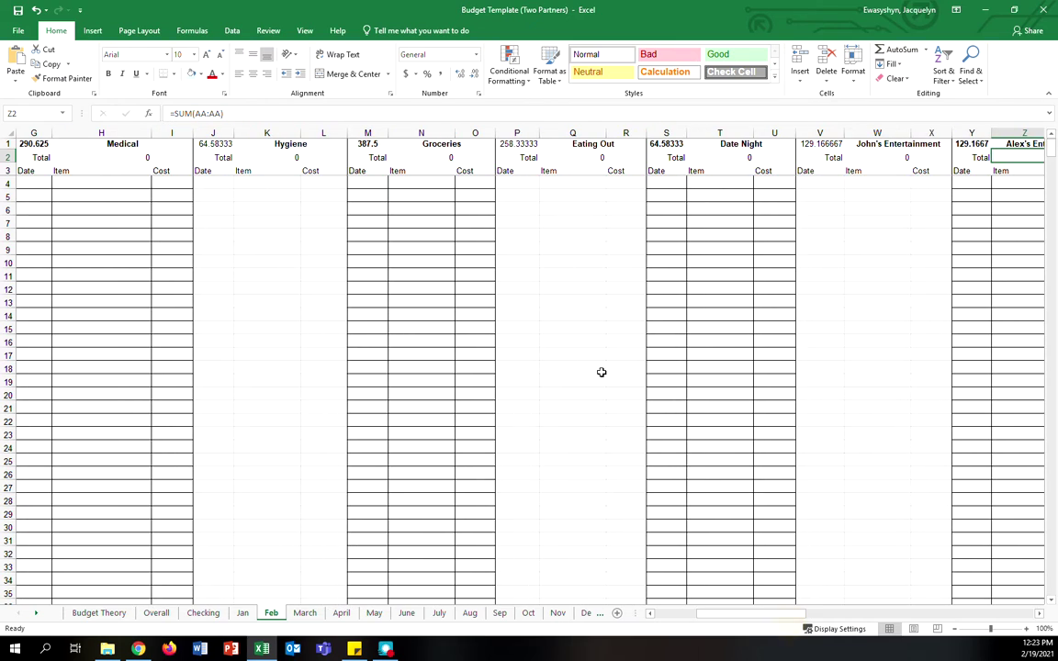
{"action": "left_click", "coordinate": [376, 181]}
{"action": "type", "text": "2/19"}
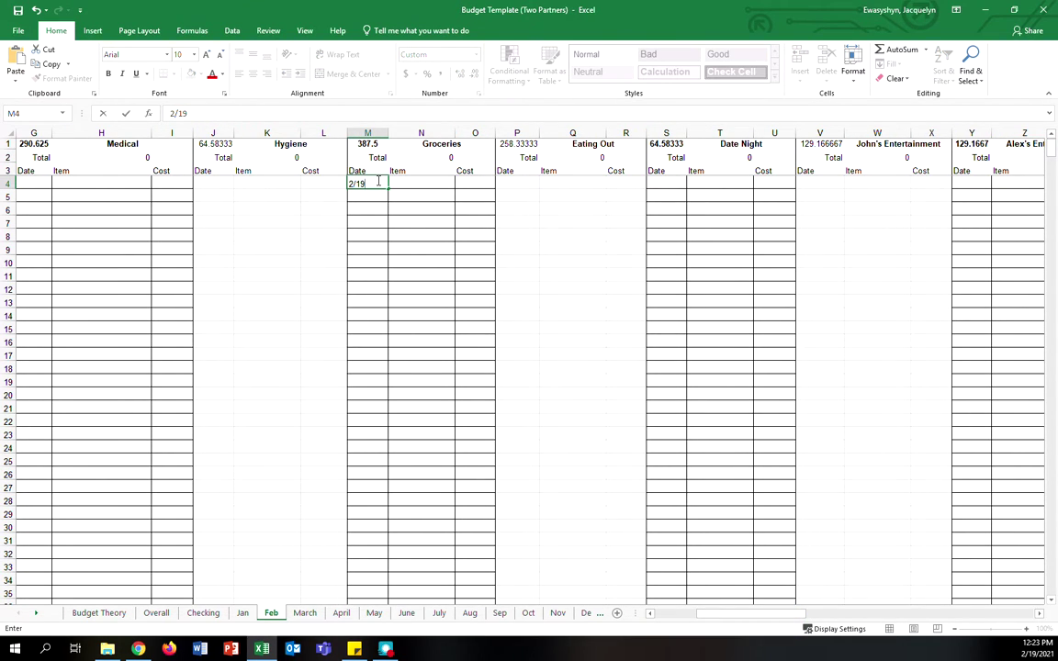
{"action": "key", "text": "Tab"}
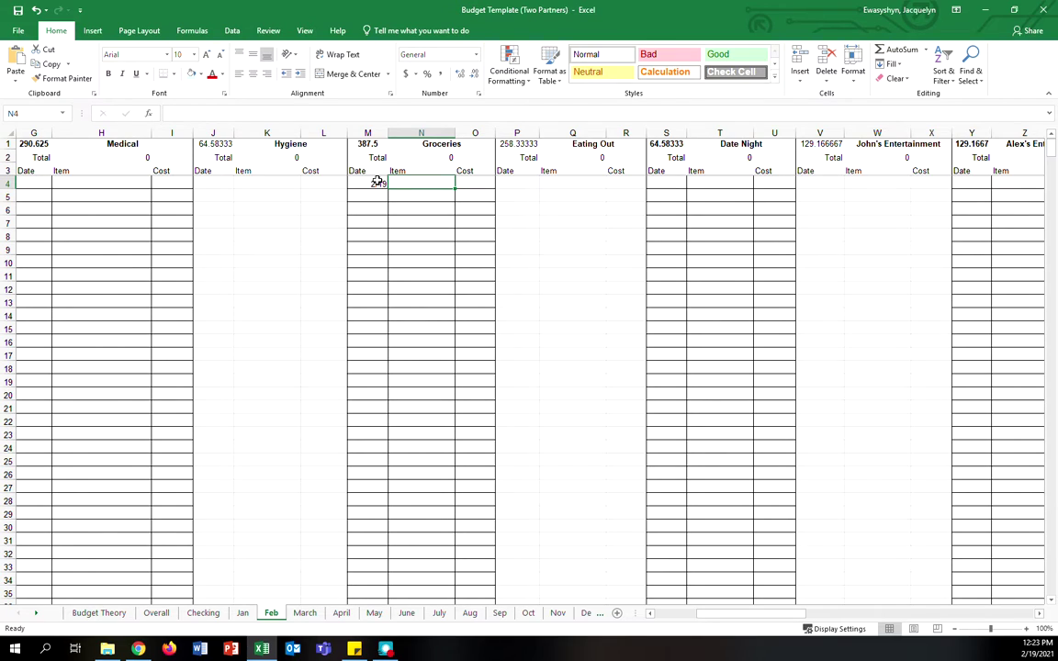
{"action": "type", "text": "JD"}
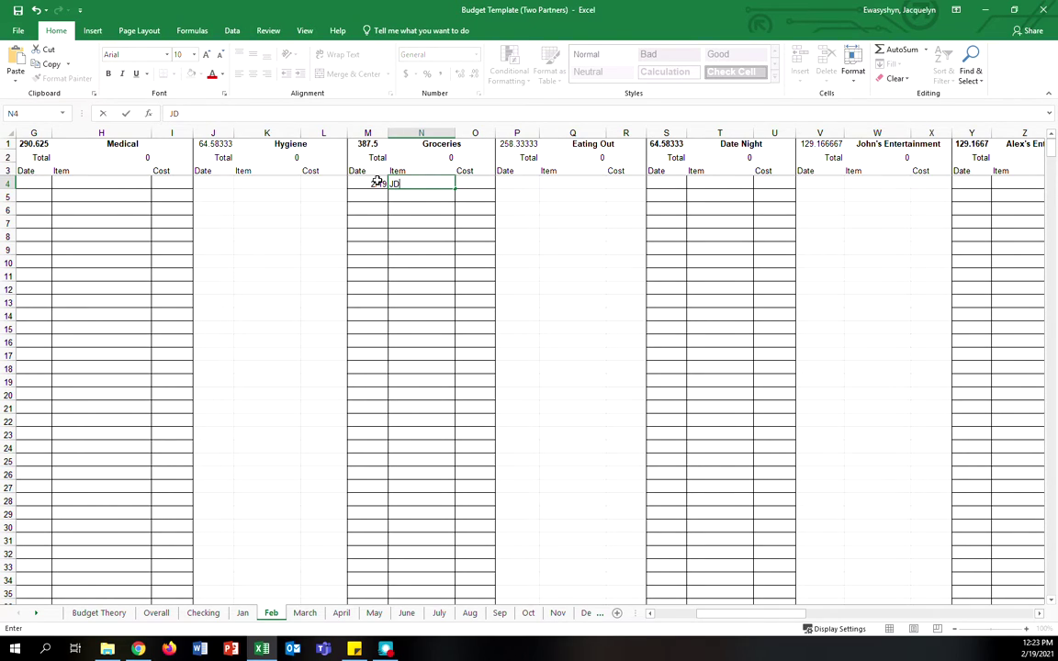
{"action": "type", "text": "Target"}
{"action": "key", "text": "Tab"}
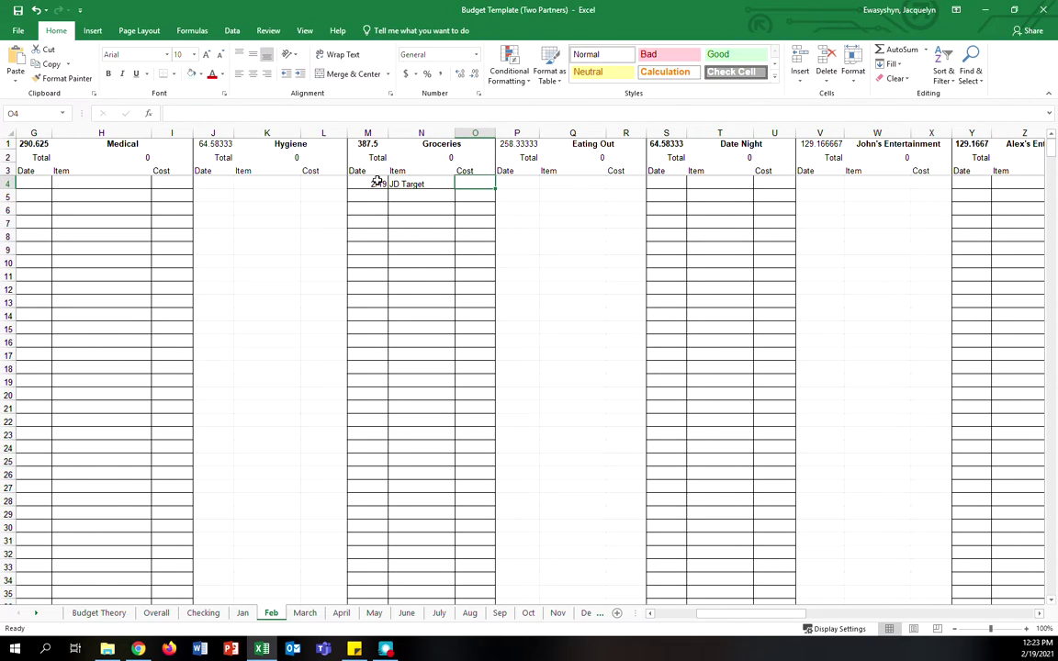
{"action": "type", "text": "25.69"}
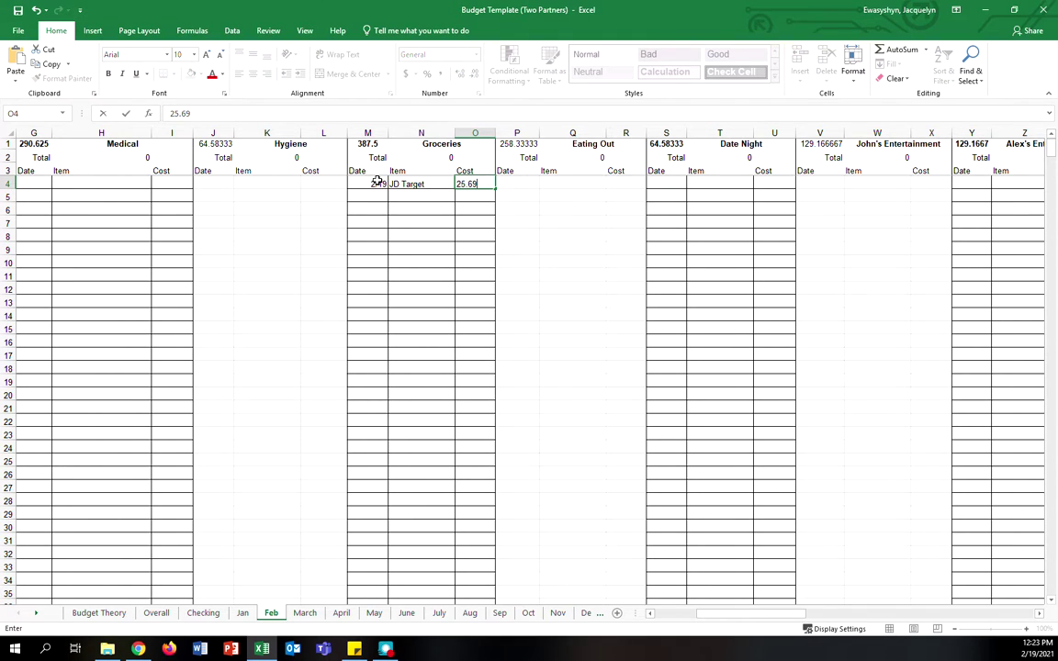
{"action": "key", "text": "Return"}
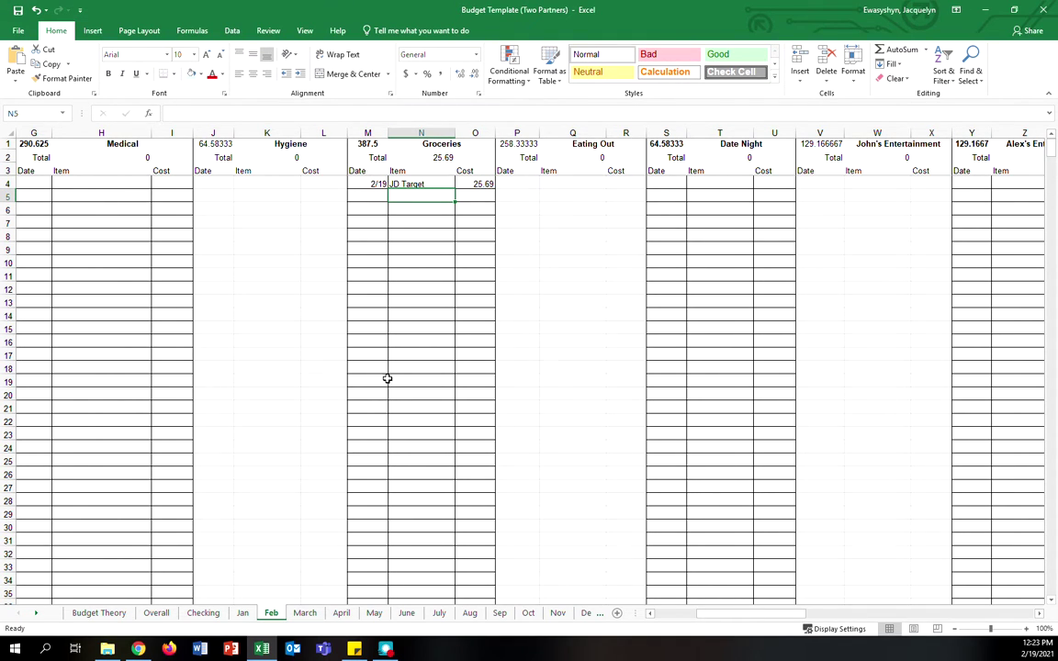
{"action": "left_click", "coordinate": [157, 613]}
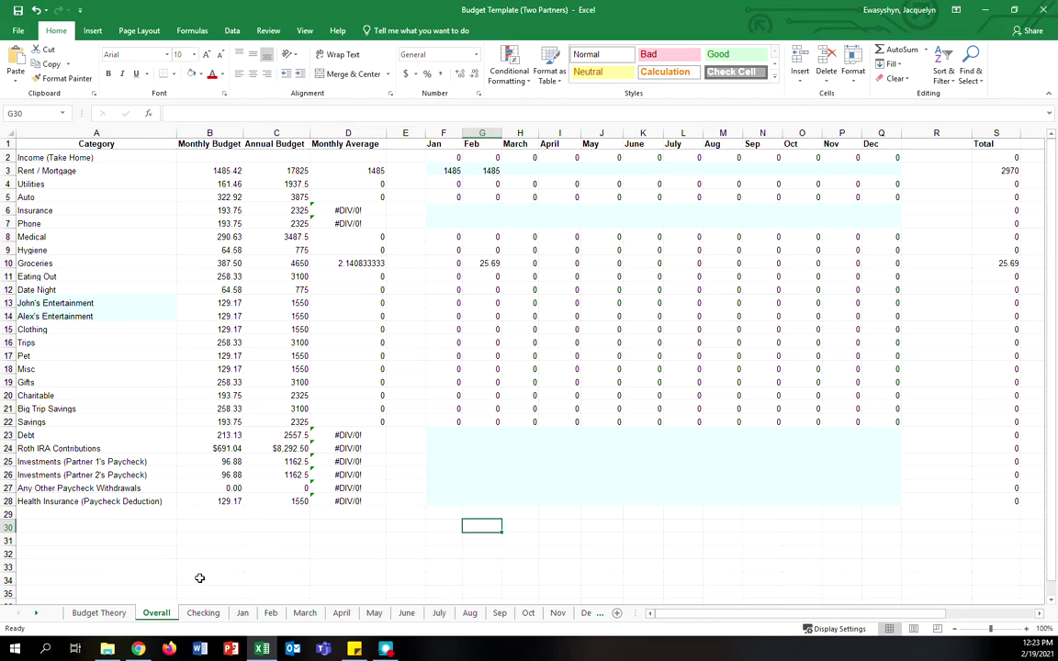
- Check Overall's Feb Groceries source, then log 2/20 JD Walmart for 2.59 in Feb row 5
{"action": "left_click", "coordinate": [486, 263]}
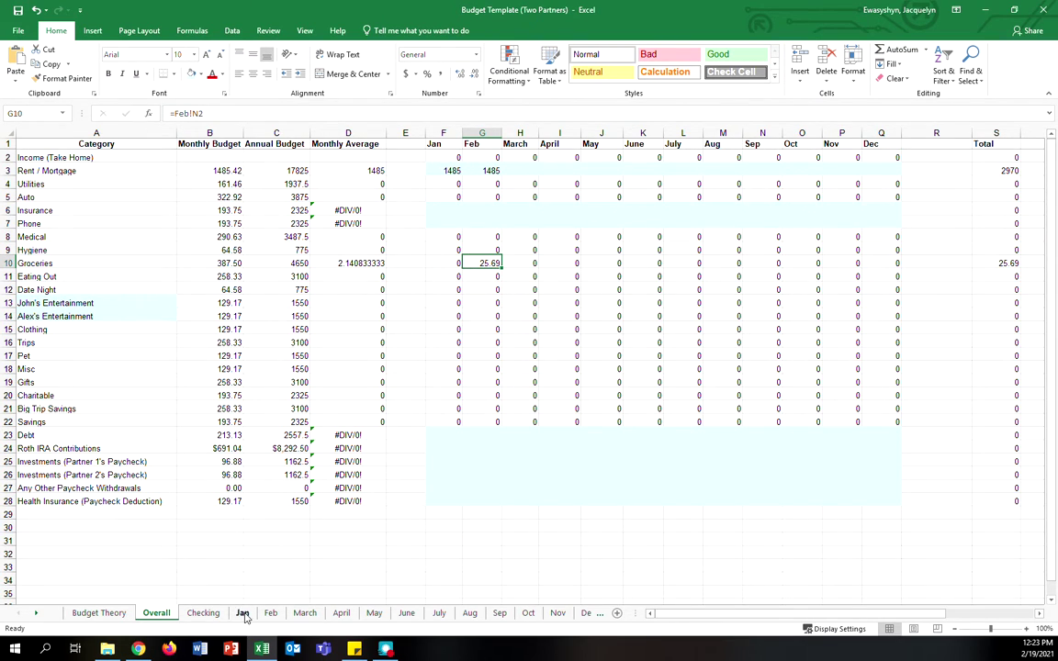
{"action": "left_click", "coordinate": [270, 614]}
{"action": "key", "text": "Left"}
{"action": "type", "text": "2"}
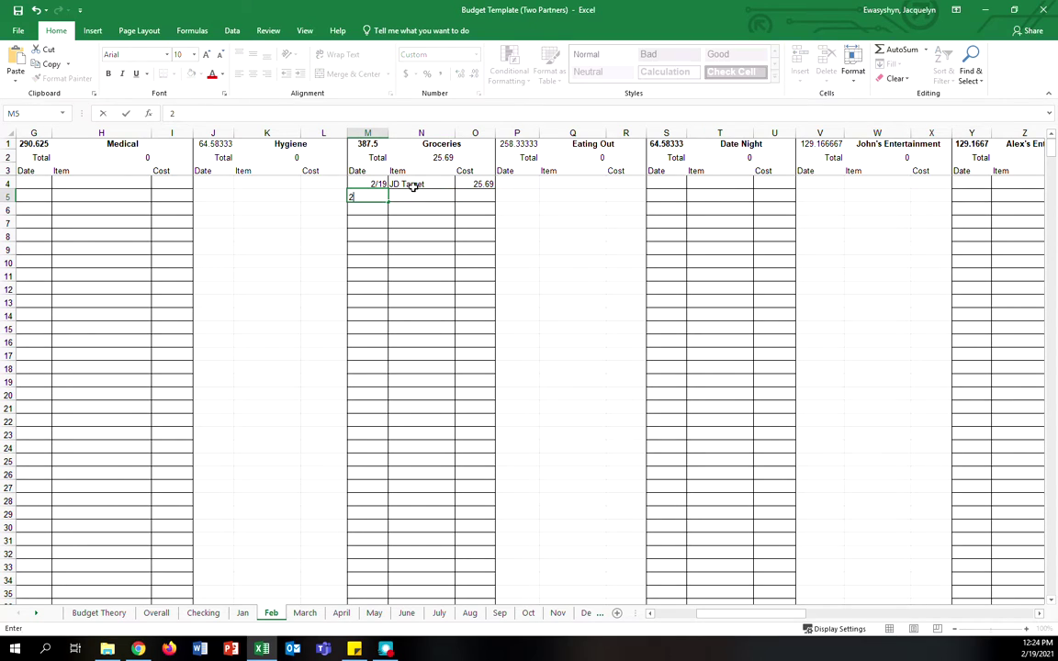
{"action": "type", "text": "/20"}
{"action": "key", "text": "Tab"}
{"action": "type", "text": "J"}
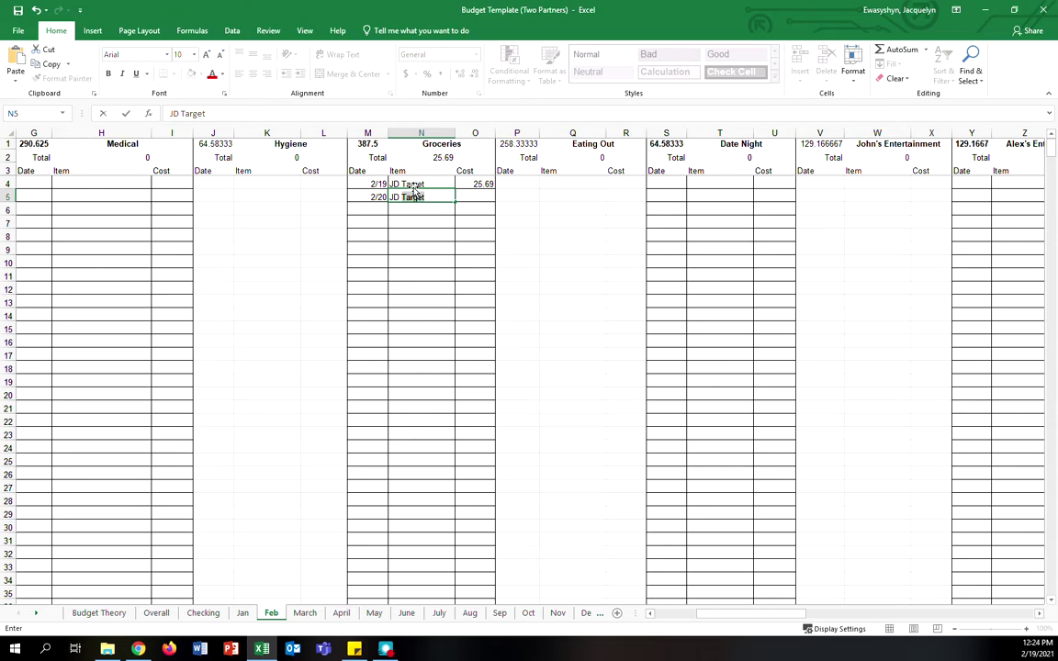
{"action": "type", "text": "D Walmart"}
{"action": "key", "text": "Tab"}
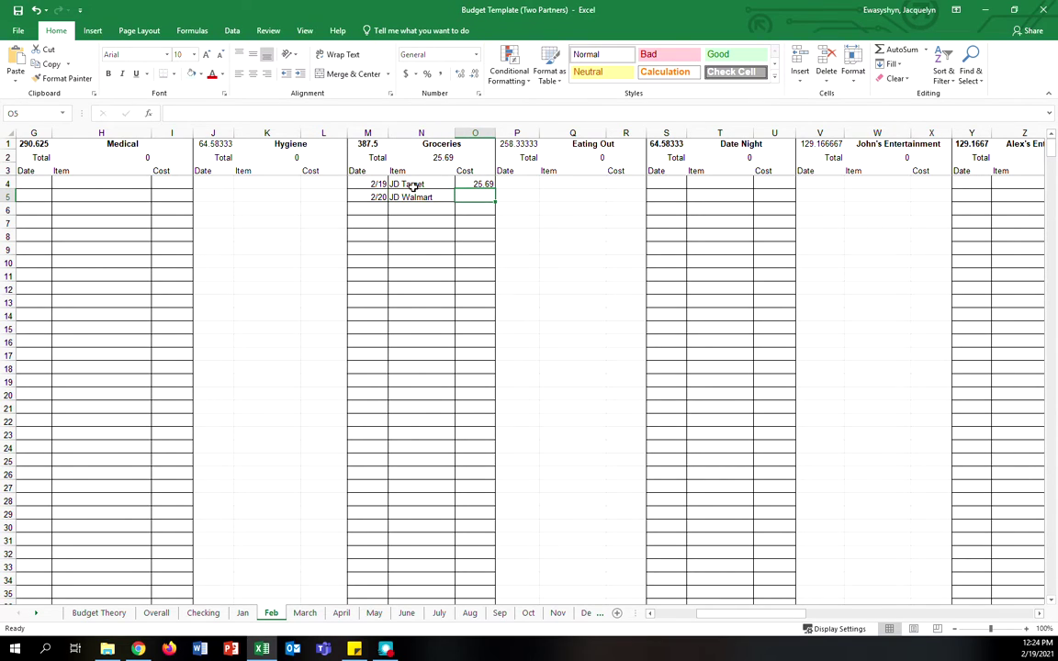
{"action": "type", "text": "2.59"}
{"action": "key", "text": "Return"}
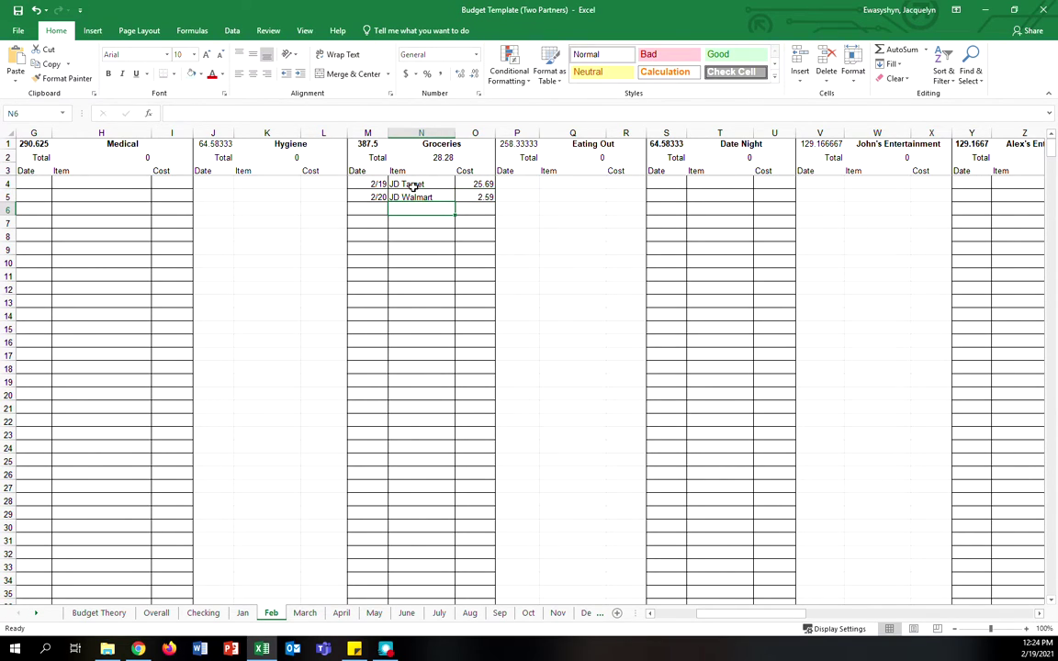
- Review the Groceries total formula, now 28.28, and the Groceries date column
{"action": "left_click", "coordinate": [441, 157]}
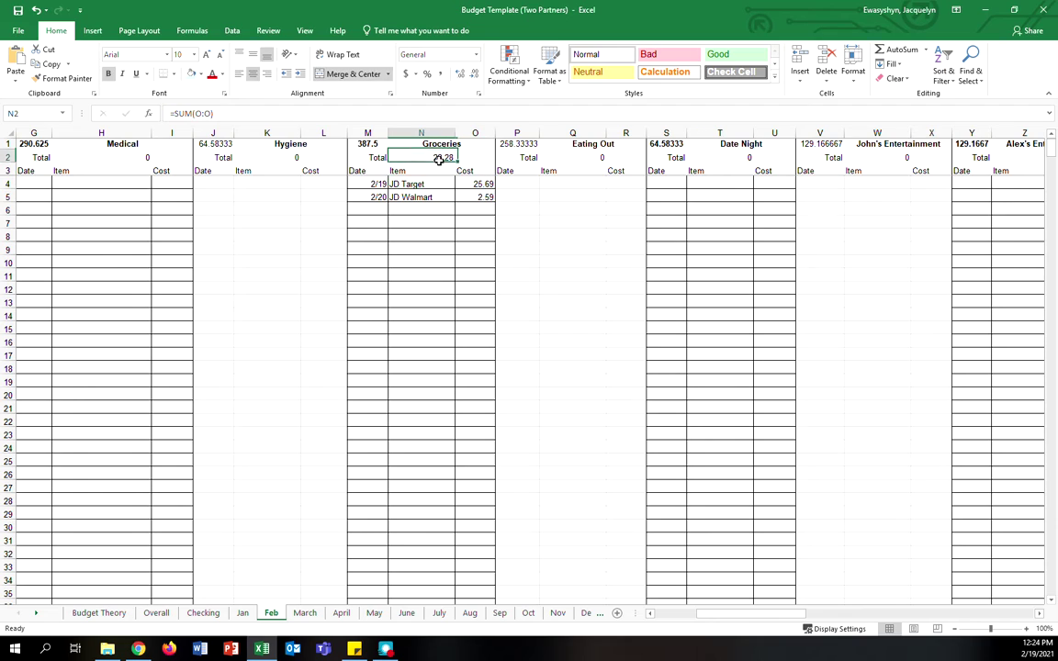
{"action": "left_click", "coordinate": [609, 276]}
{"action": "left_click_drag", "start_coordinate": [376, 183], "coordinate": [370, 416]}
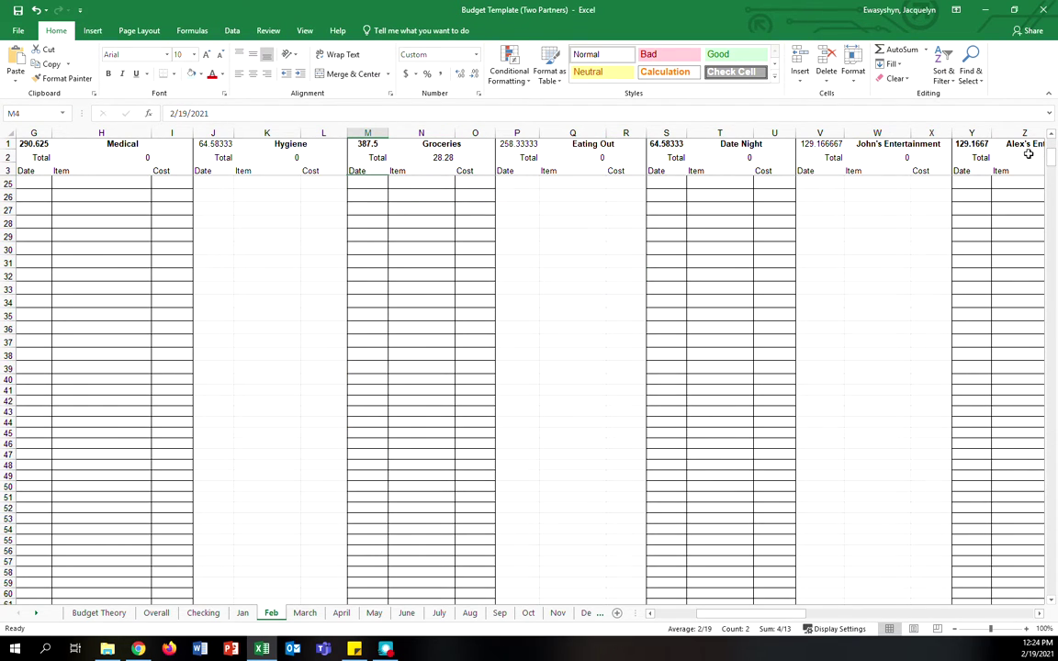
{"action": "scroll", "coordinate": [1034, 459], "scroll_direction": "up", "scroll_amount": 7}
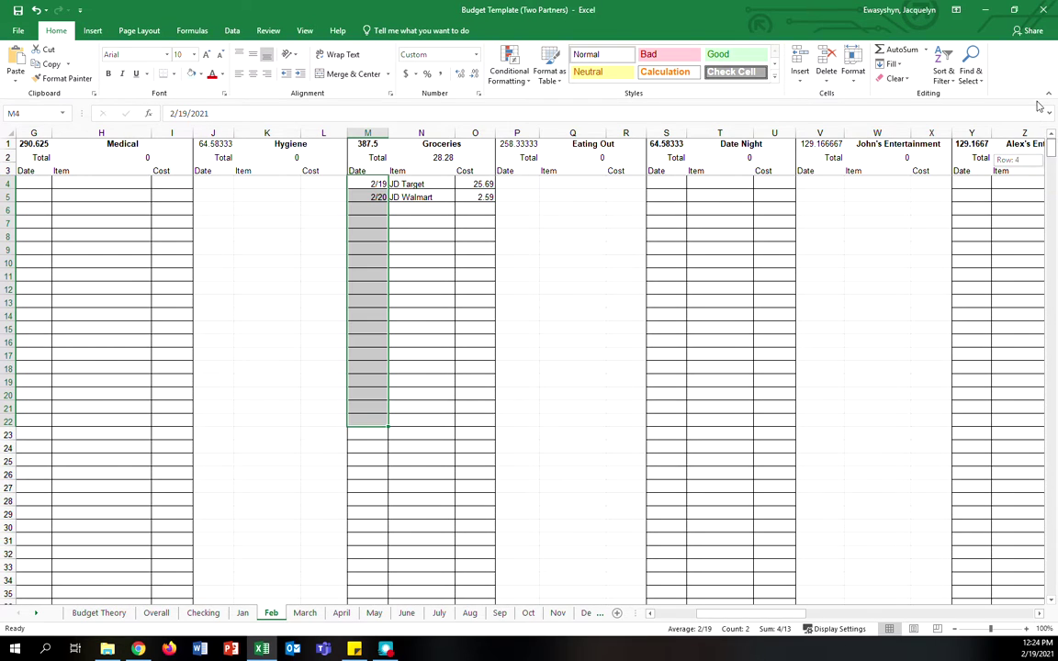
{"action": "left_click", "coordinate": [497, 310]}
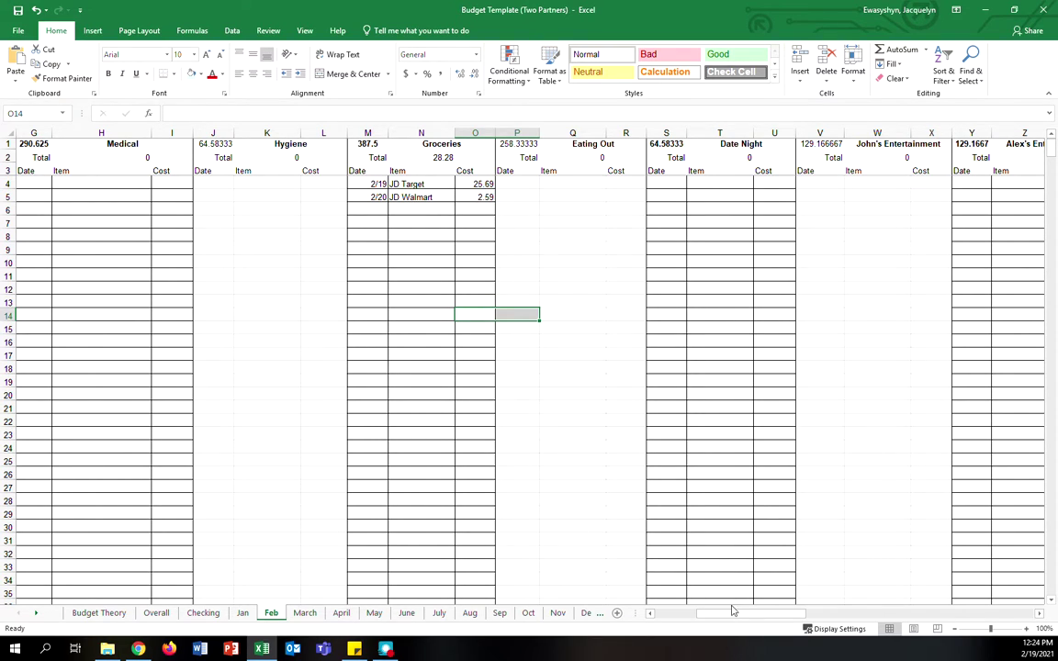
{"action": "left_click", "coordinate": [401, 194]}
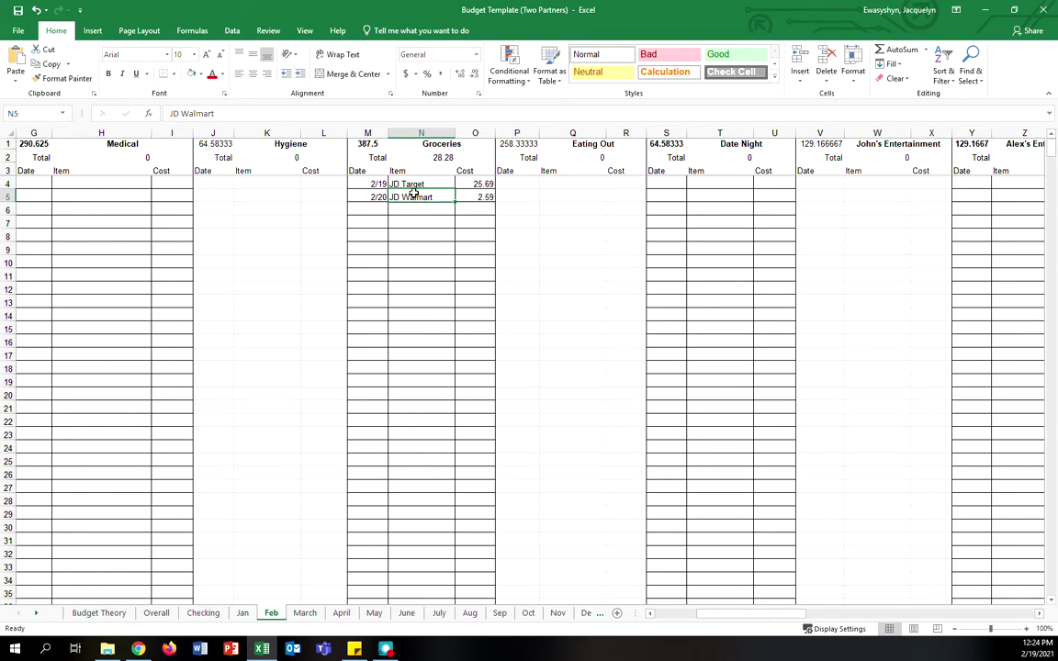
- Log a 2/21 JD Walmart grocery purchase of 100 in row 6 on the Feb sheet
{"action": "left_click", "coordinate": [378, 210]}
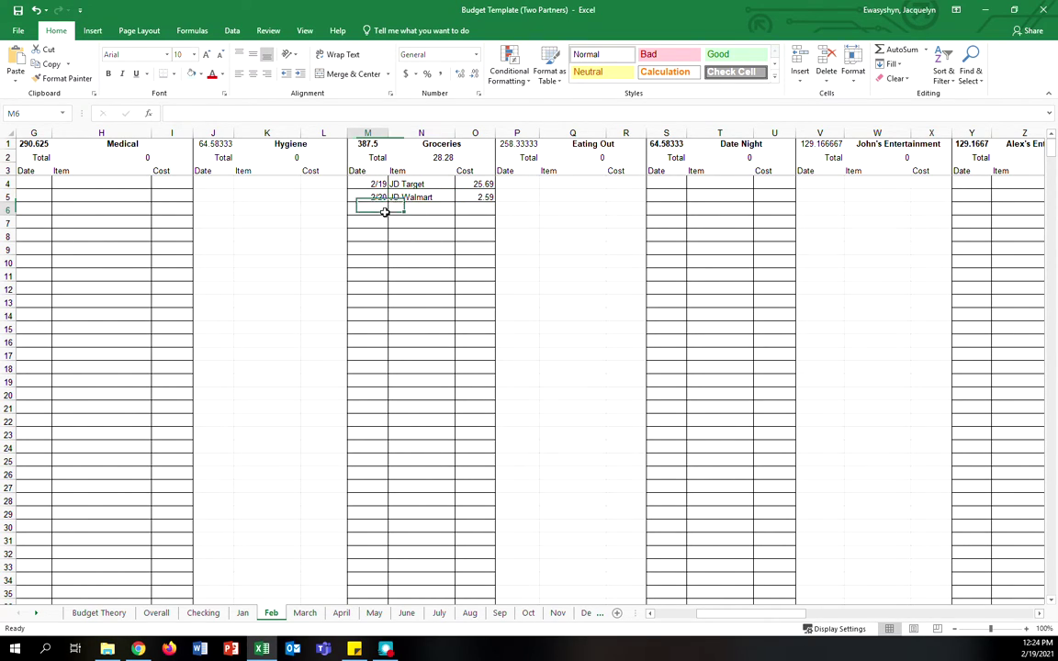
{"action": "type", "text": "2/21"}
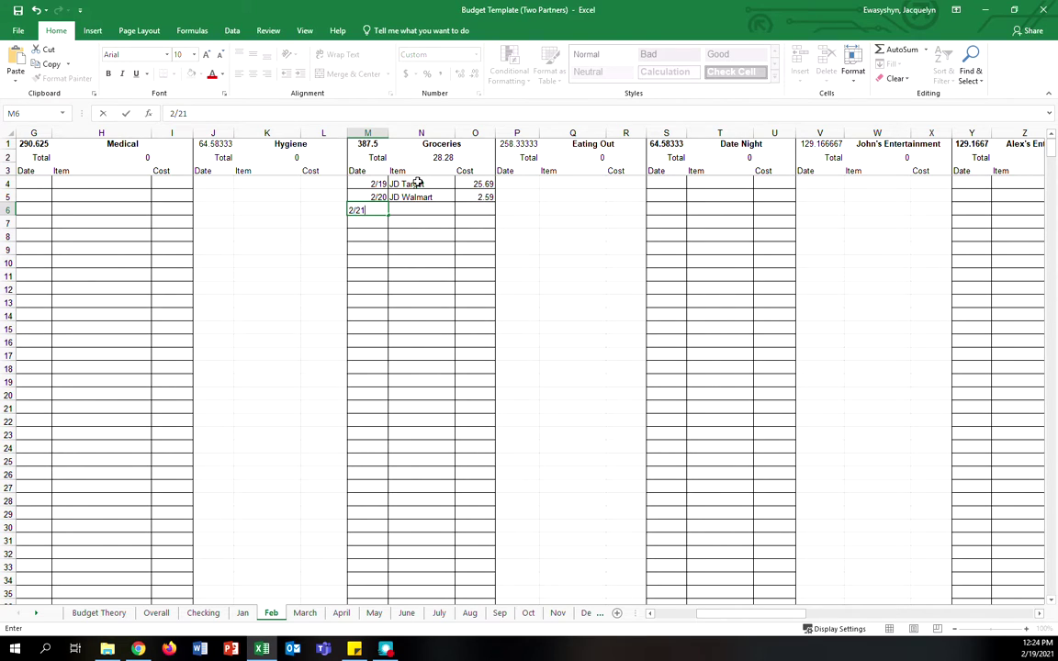
{"action": "key", "text": "Tab"}
{"action": "type", "text": "JD Walmart"}
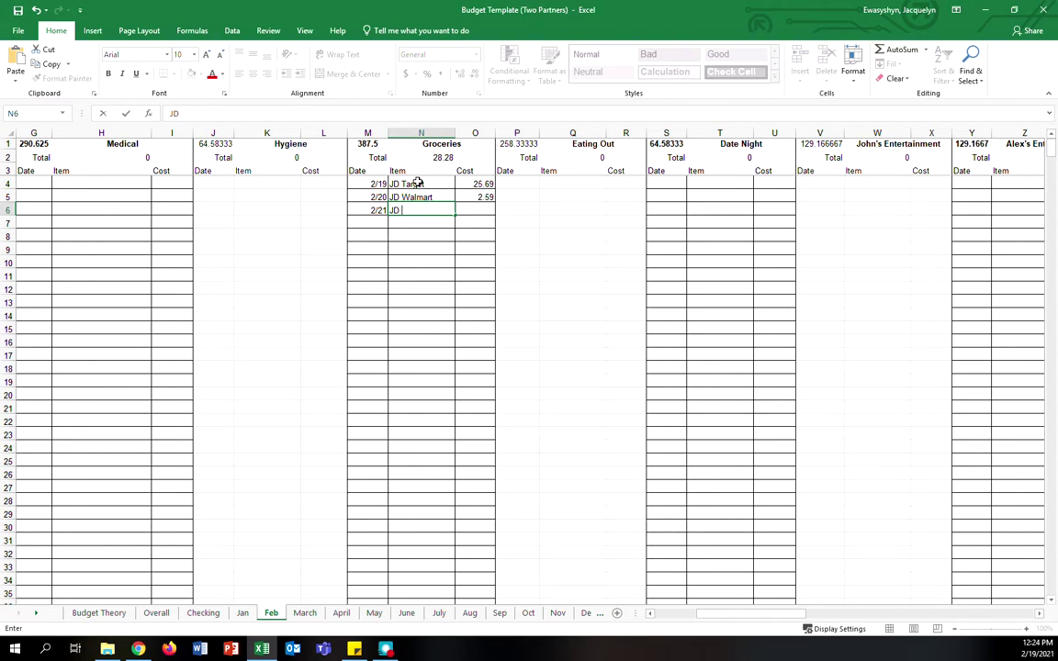
{"action": "key", "text": "Tab"}
{"action": "type", "text": "100"}
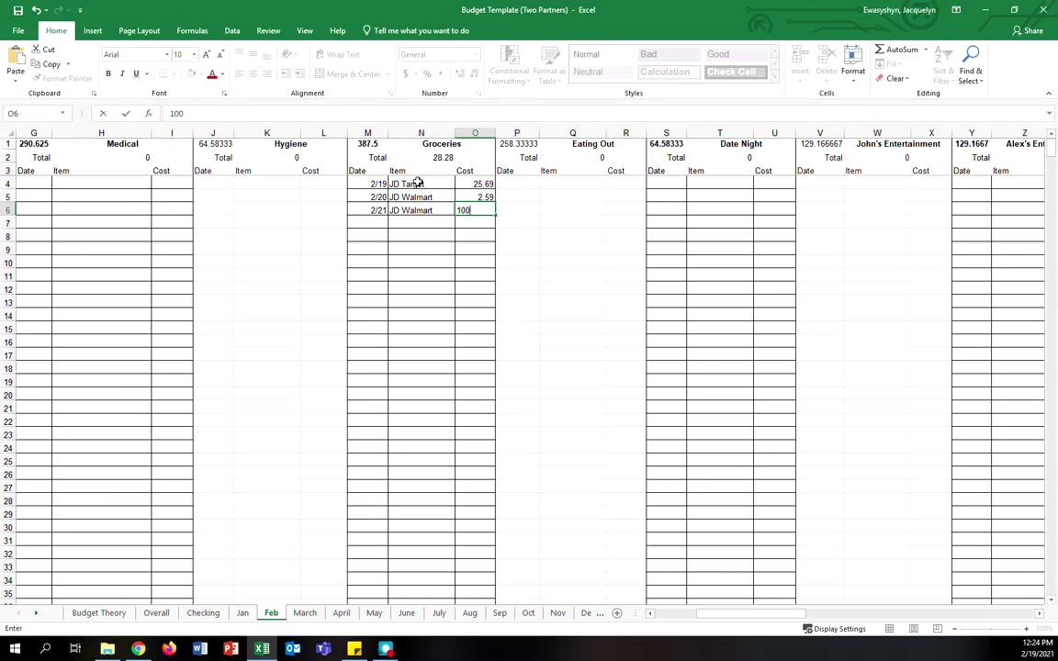
{"action": "key", "text": "Return"}
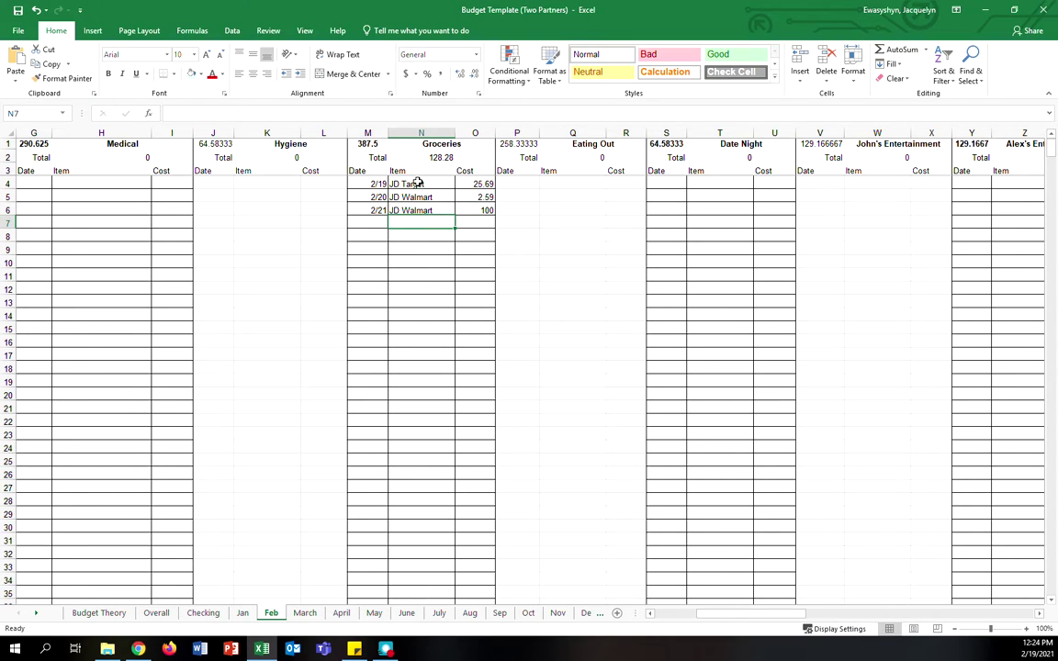
- Move right to the Hygiene and Clothing lists and select the first Clothing rows
{"action": "left_click", "coordinate": [283, 145]}
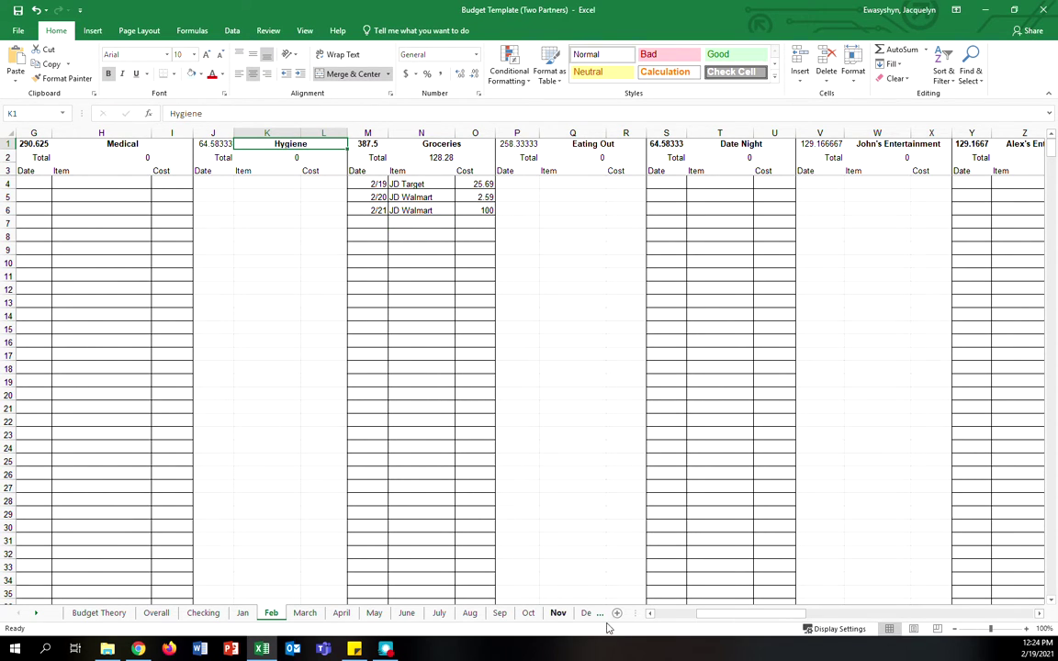
{"action": "left_click_drag", "start_coordinate": [724, 615], "coordinate": [768, 616]}
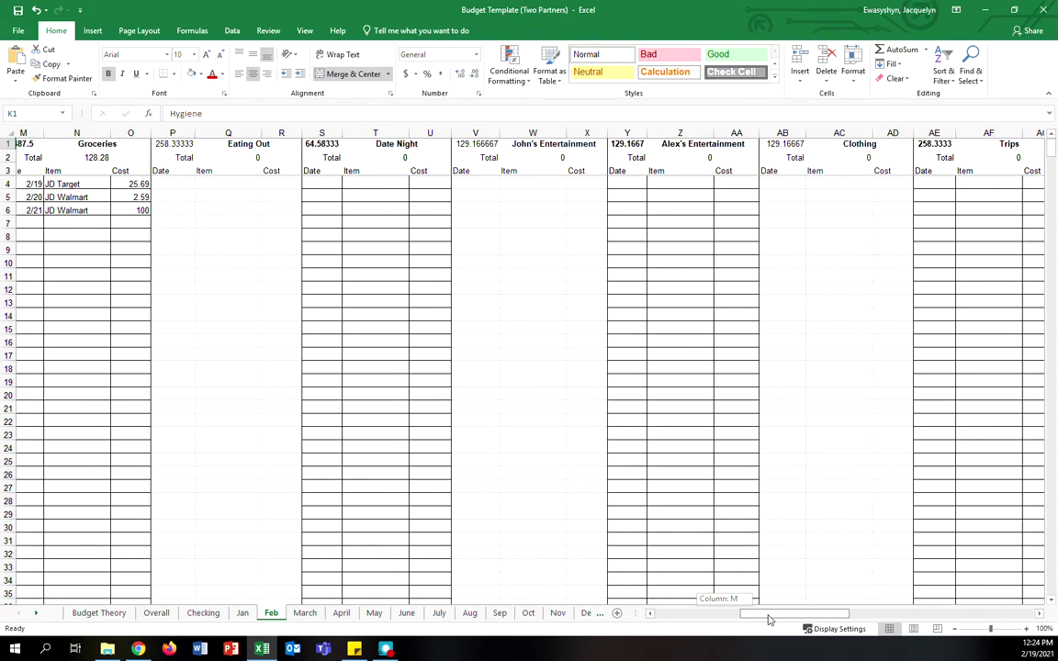
{"action": "left_click_drag", "start_coordinate": [796, 185], "coordinate": [932, 286]}
{"action": "left_click", "coordinate": [787, 382]}
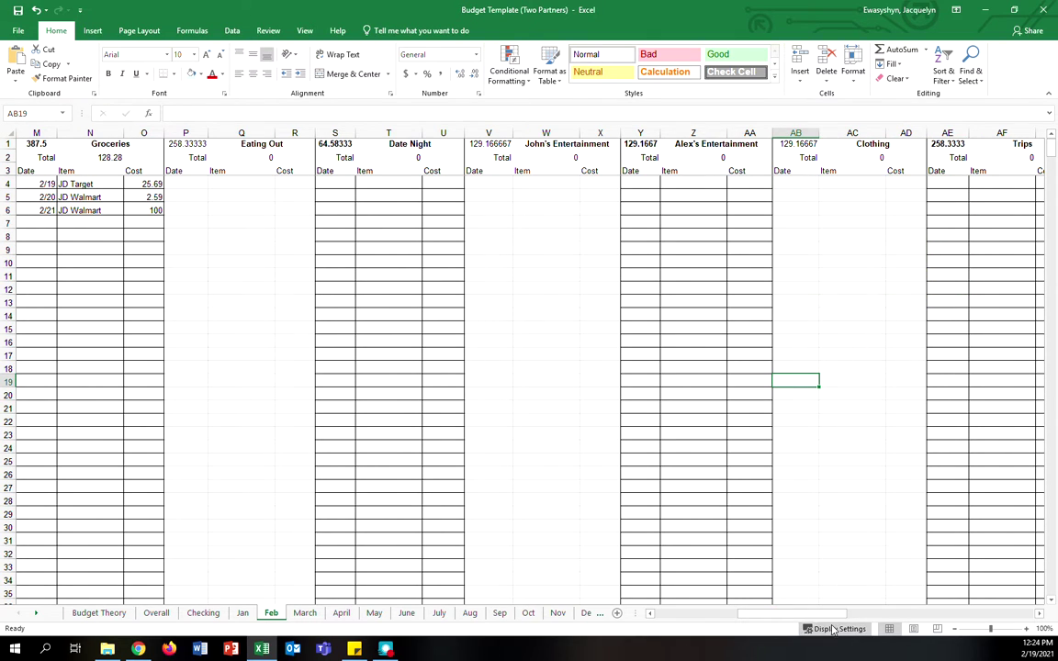
{"action": "scroll", "coordinate": [851, 200], "scroll_direction": "left", "scroll_amount": 1}
{"action": "left_click_drag", "start_coordinate": [841, 184], "coordinate": [939, 225]}
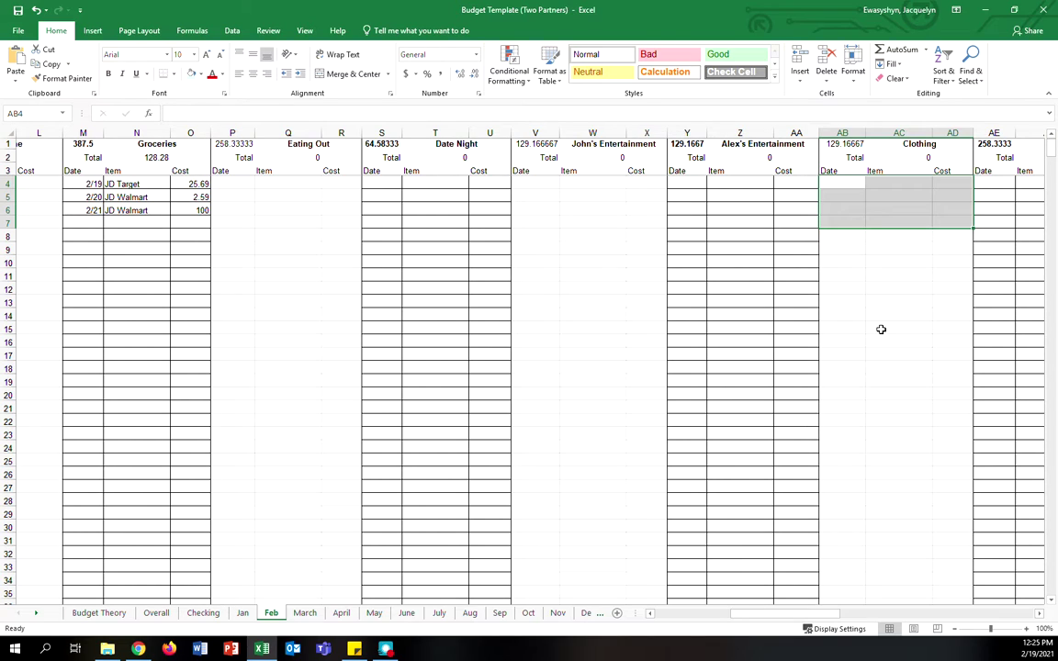
- Add '(Total was $100)' to the 2/21 Walmart item and set its cost to =100/2
{"action": "left_click", "coordinate": [712, 614]}
{"action": "left_click", "coordinate": [755, 212]}
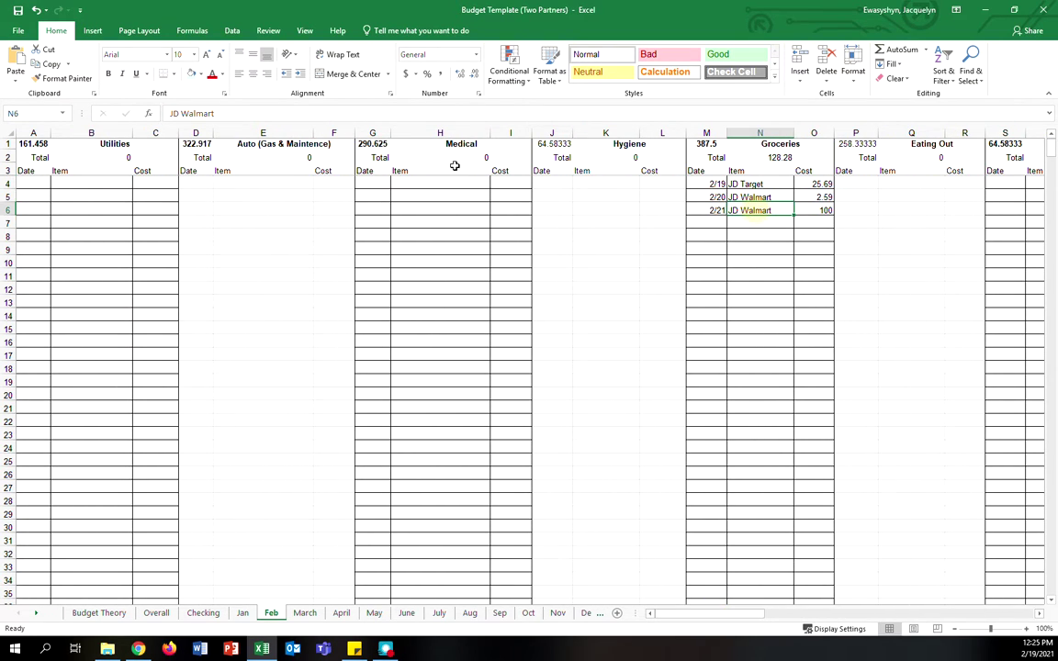
{"action": "left_click", "coordinate": [310, 110]}
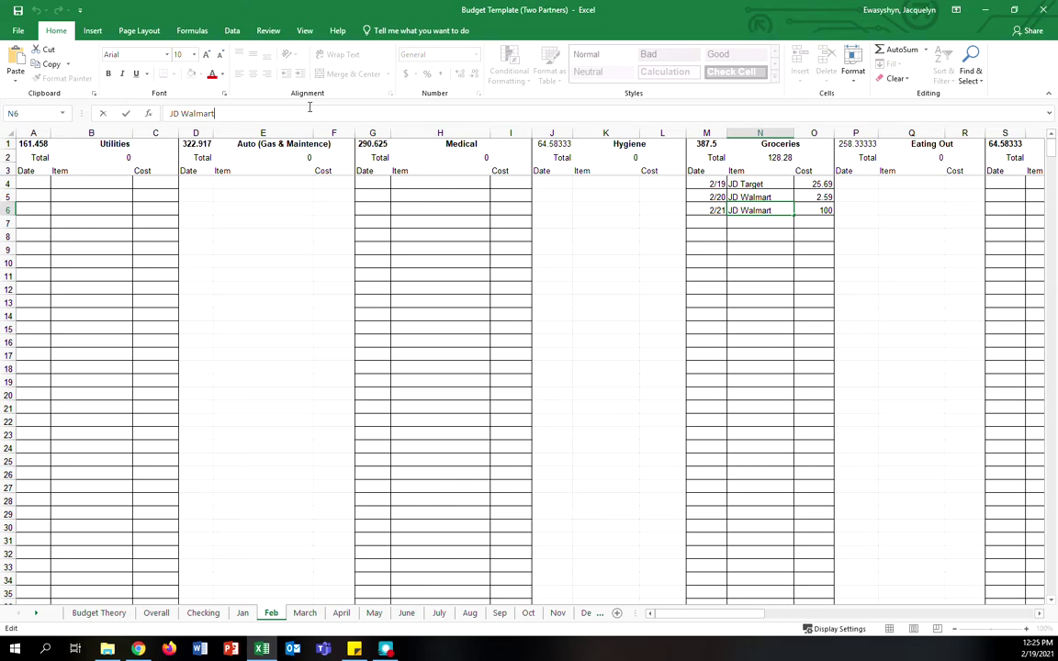
{"action": "type", "text": "(Total was $100"}
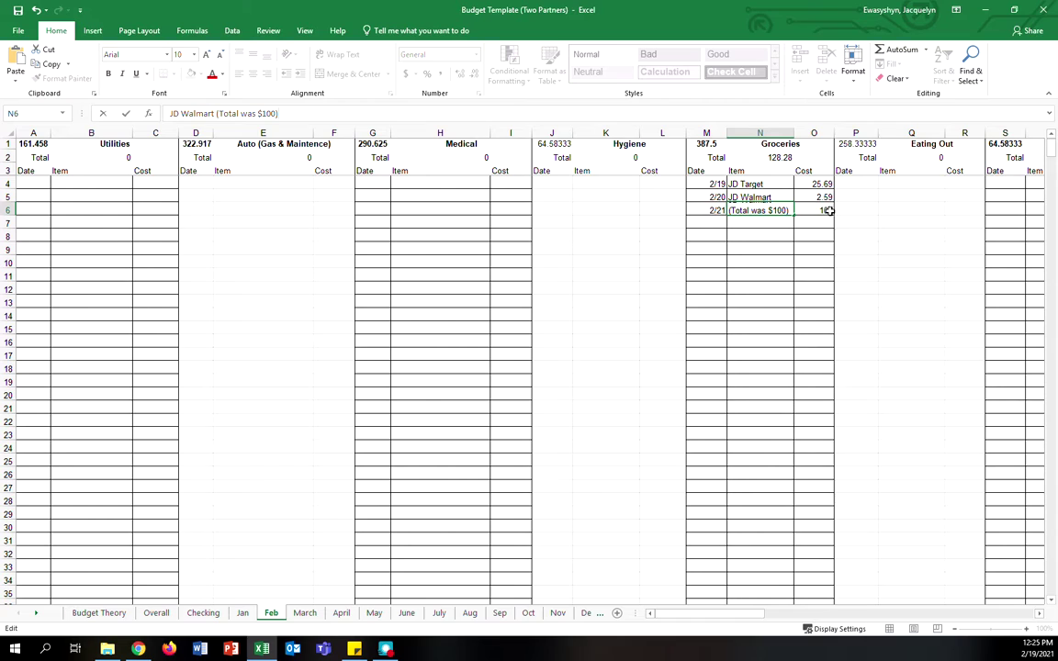
{"action": "key", "text": "Tab"}
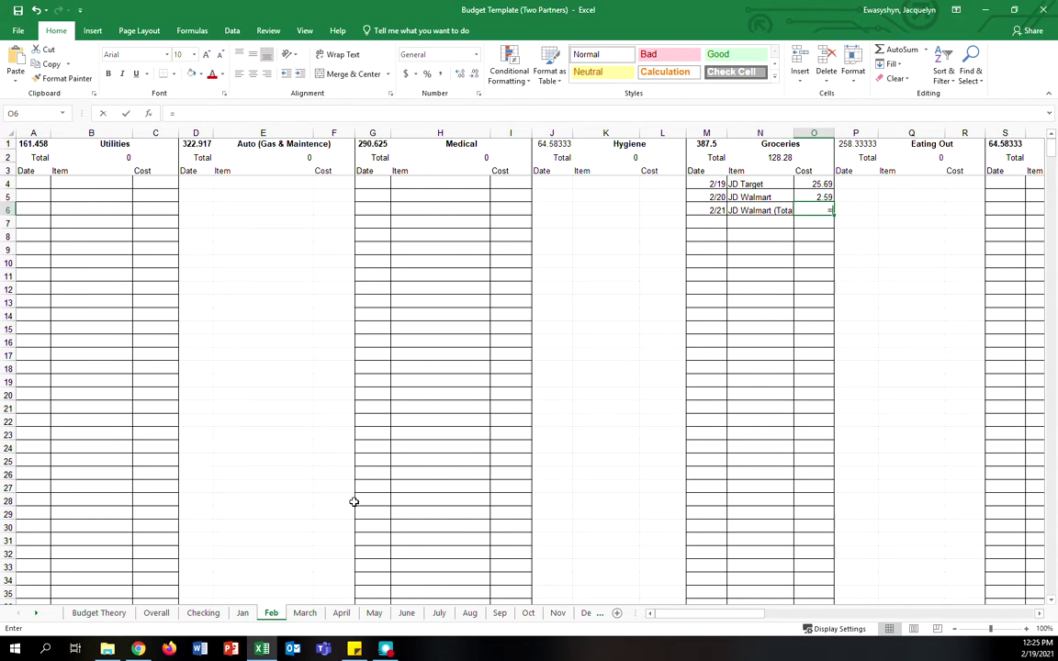
{"action": "type", "text": "="}
{"action": "type", "text": "100/2"}
{"action": "key", "text": "Return"}
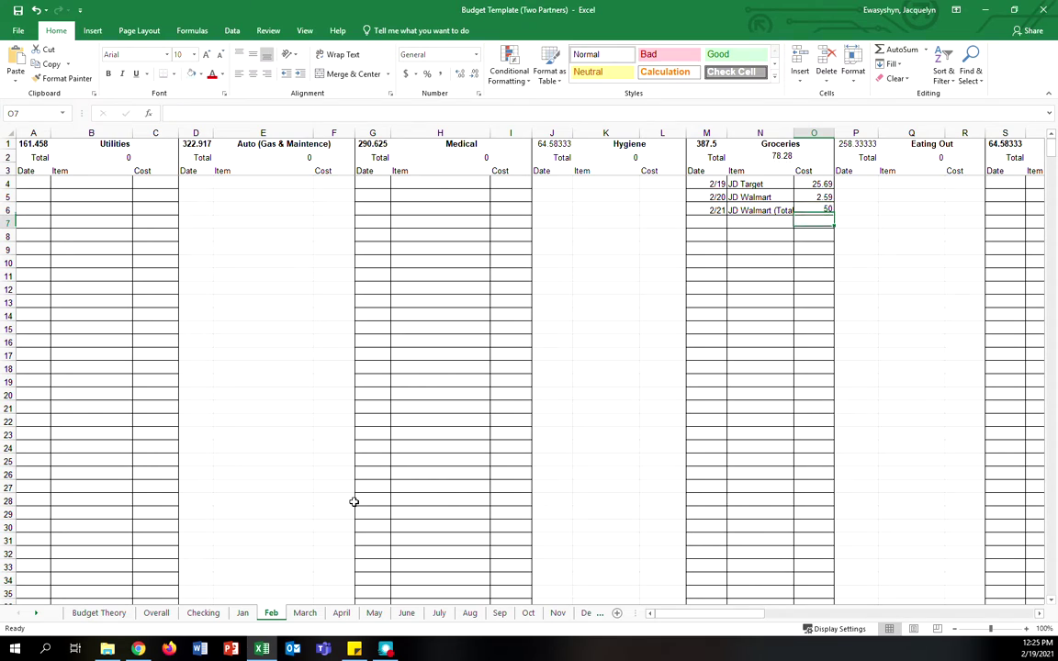
- Highlight the full 2/21 Walmart item text in the formula bar for copying
{"action": "left_click_drag", "start_coordinate": [711, 211], "coordinate": [753, 210]}
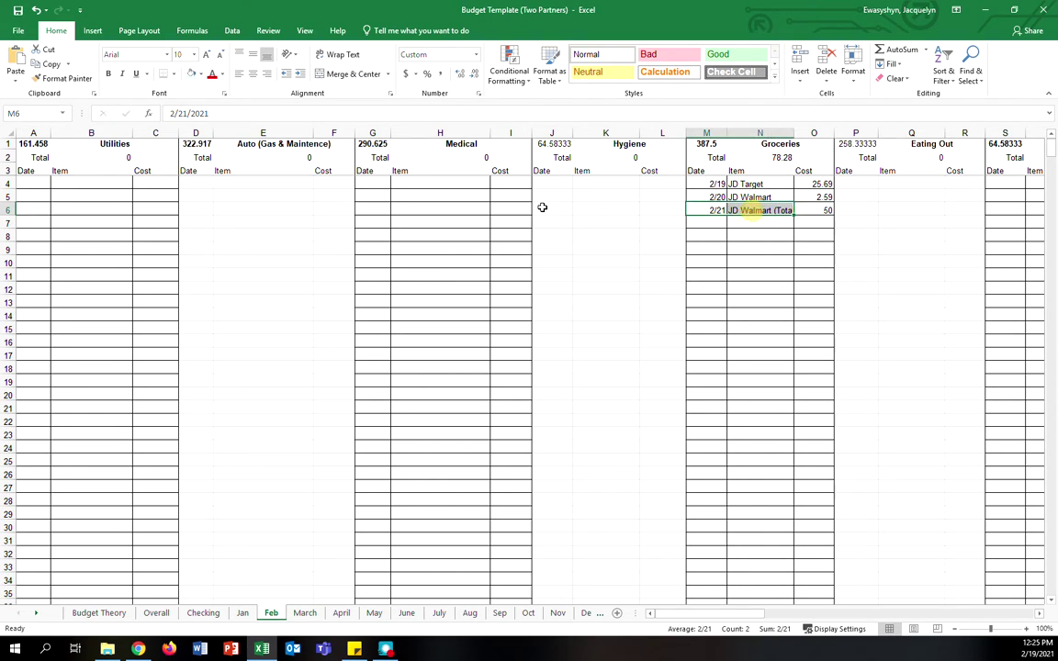
{"action": "left_click", "coordinate": [661, 222]}
{"action": "left_click", "coordinate": [746, 211]}
{"action": "left_click_drag", "start_coordinate": [356, 116], "coordinate": [169, 114]}
{"action": "key", "text": "ctrl+c"}
- Log the 2/21 JD Walmart (Total was $100) item costing 25 under Hygiene in J4:L4
{"action": "left_click", "coordinate": [588, 182]}
{"action": "key", "text": "ctrl+v"}
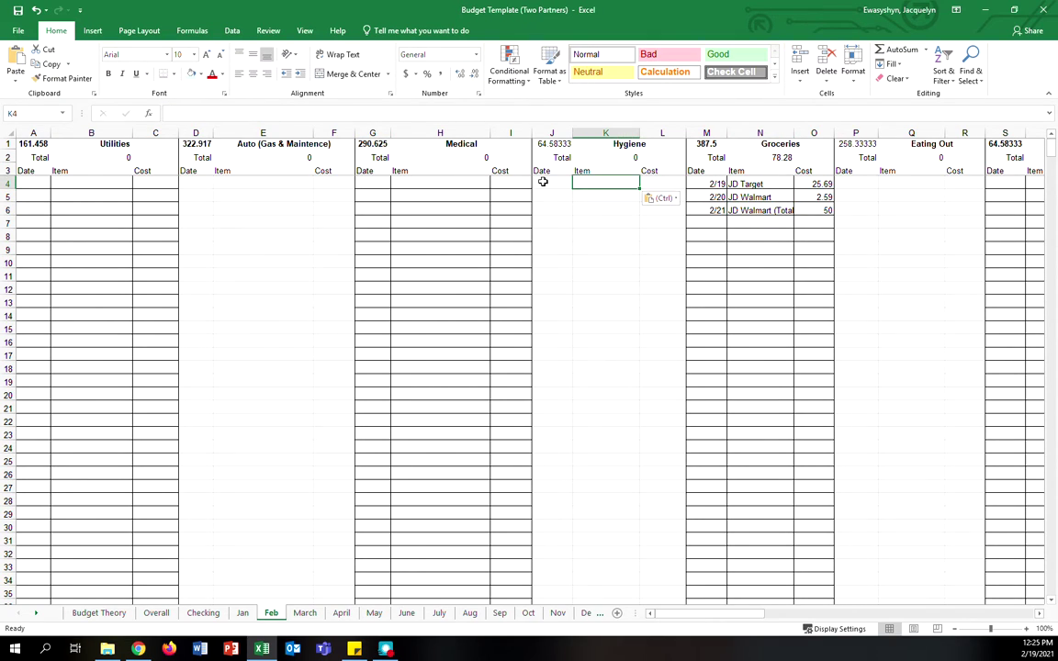
{"action": "left_click", "coordinate": [544, 182]}
{"action": "type", "text": "2"}
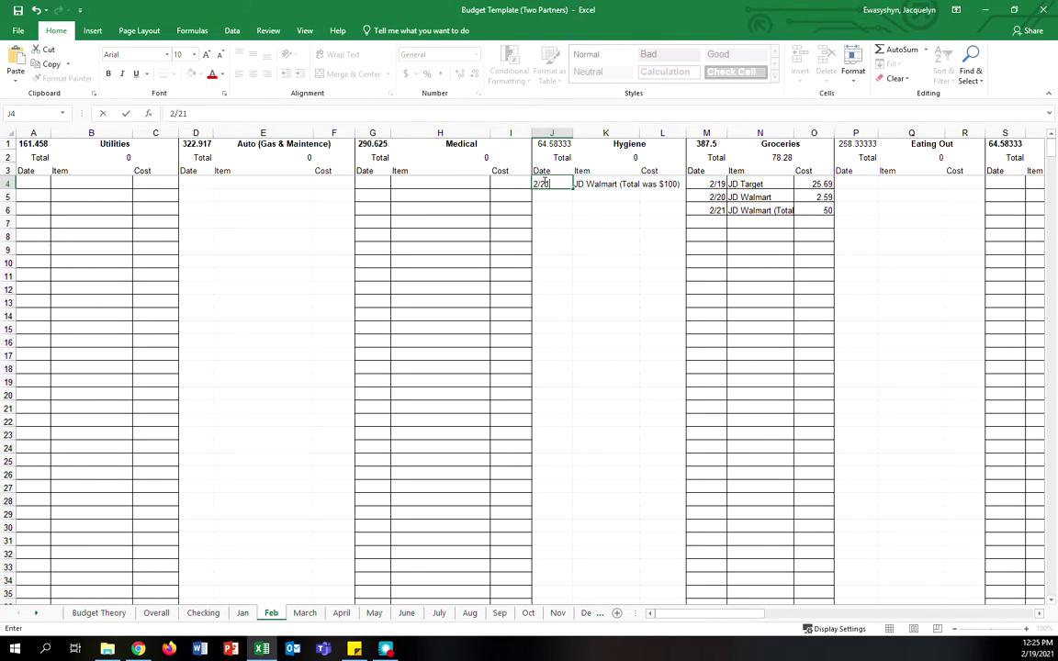
{"action": "type", "text": "/21"}
{"action": "key", "text": "Return"}
{"action": "left_click", "coordinate": [587, 171]}
{"action": "left_click", "coordinate": [599, 181]}
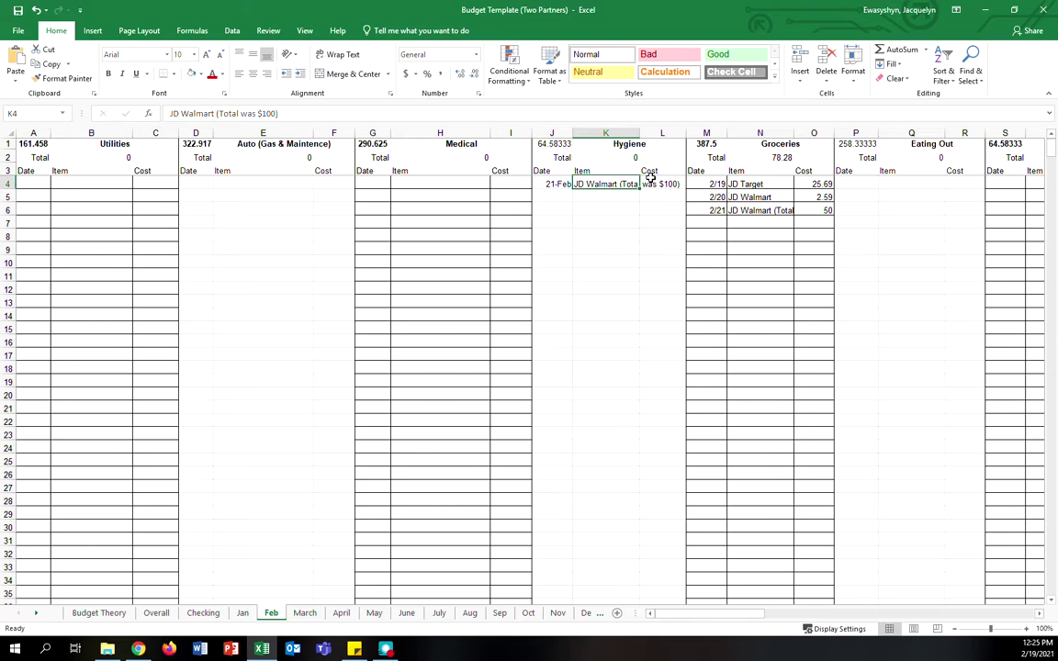
{"action": "left_click", "coordinate": [650, 182]}
{"action": "type", "text": "25"}
{"action": "key", "text": "Return"}
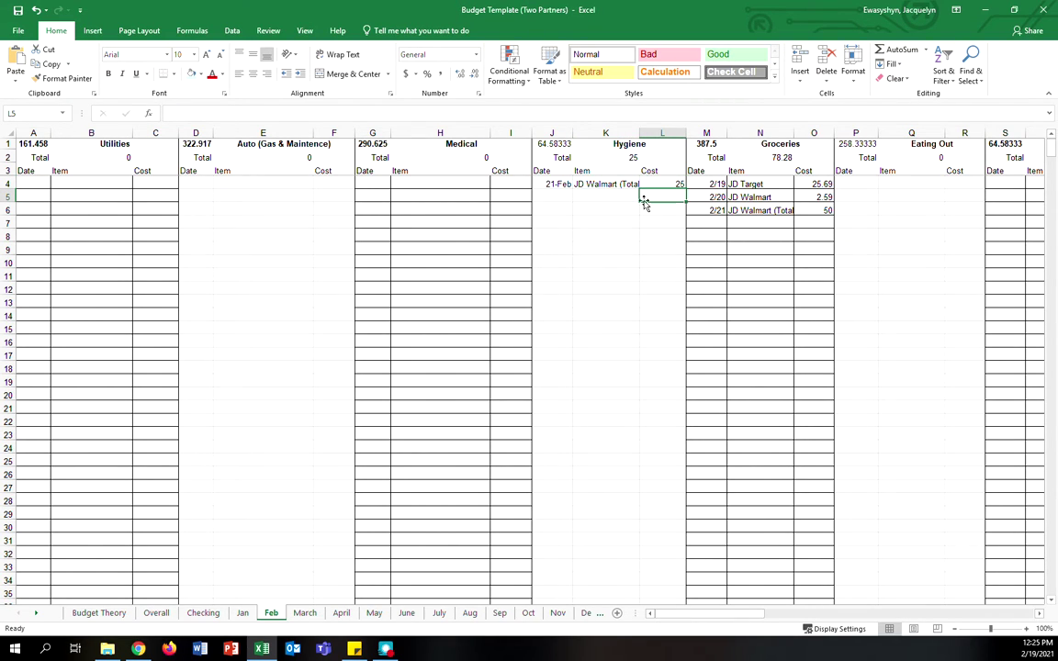
- Log the same 2/21 Walmart item costing 25 under Clothing in AB4:AD4
{"action": "left_click_drag", "start_coordinate": [668, 614], "coordinate": [787, 626]}
{"action": "left_click", "coordinate": [890, 181]}
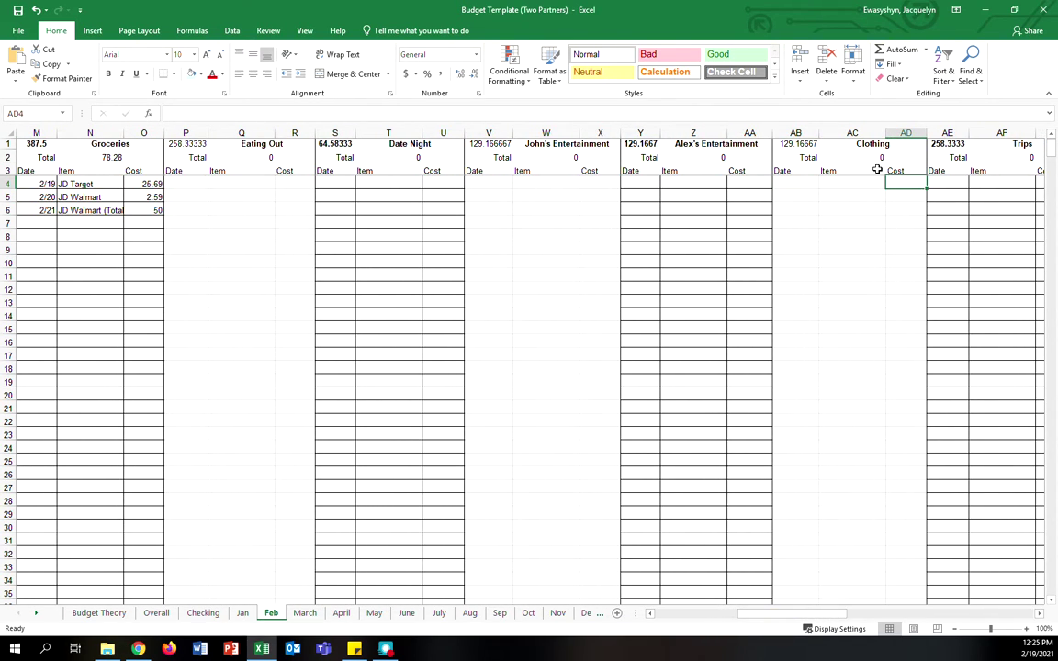
{"action": "type", "text": "25"}
{"action": "key", "text": "Left"}
{"action": "key", "text": "Left"}
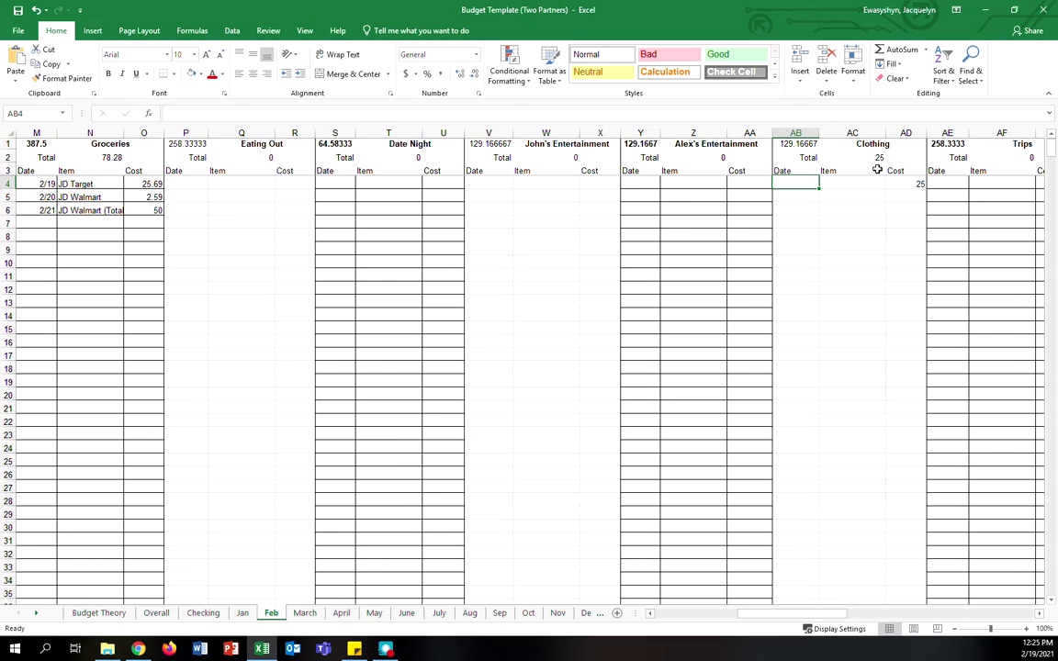
{"action": "key", "text": "Right"}
{"action": "left_click", "coordinate": [297, 109]}
{"action": "key", "text": "ctrl+v"}
{"action": "key", "text": "ctrl+Return"}
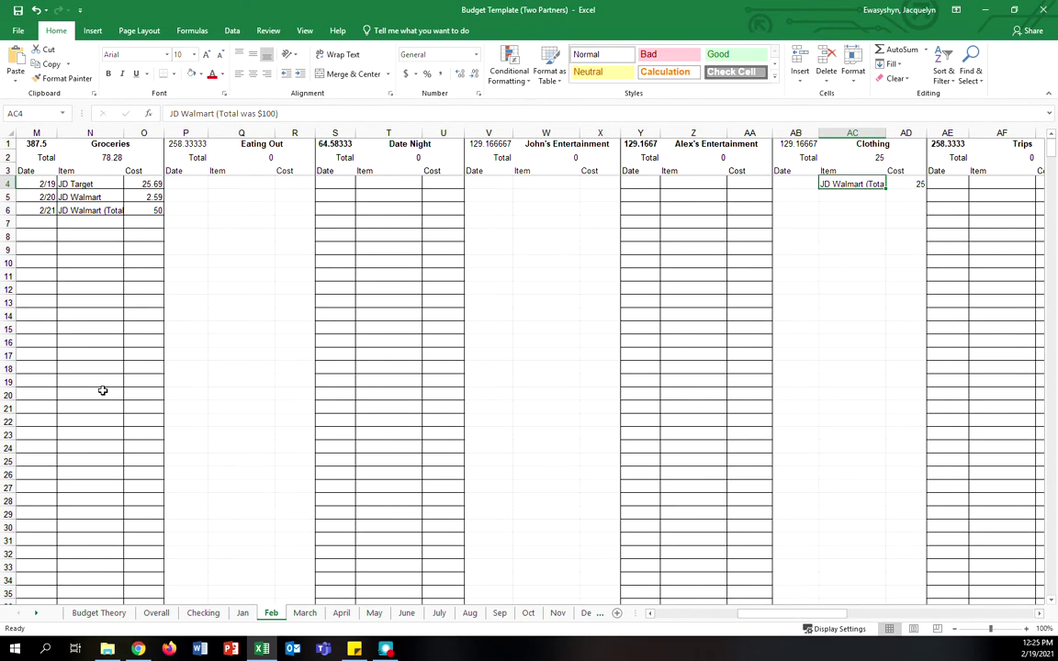
{"action": "left_click", "coordinate": [173, 113]}
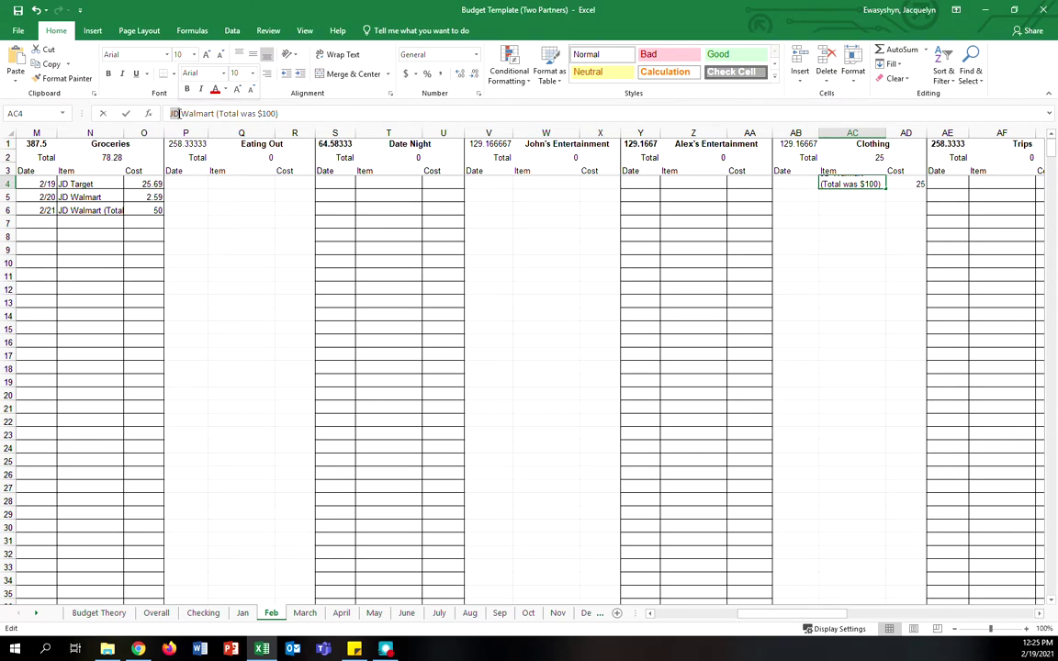
{"action": "left_click_drag", "start_coordinate": [181, 113], "coordinate": [221, 113]}
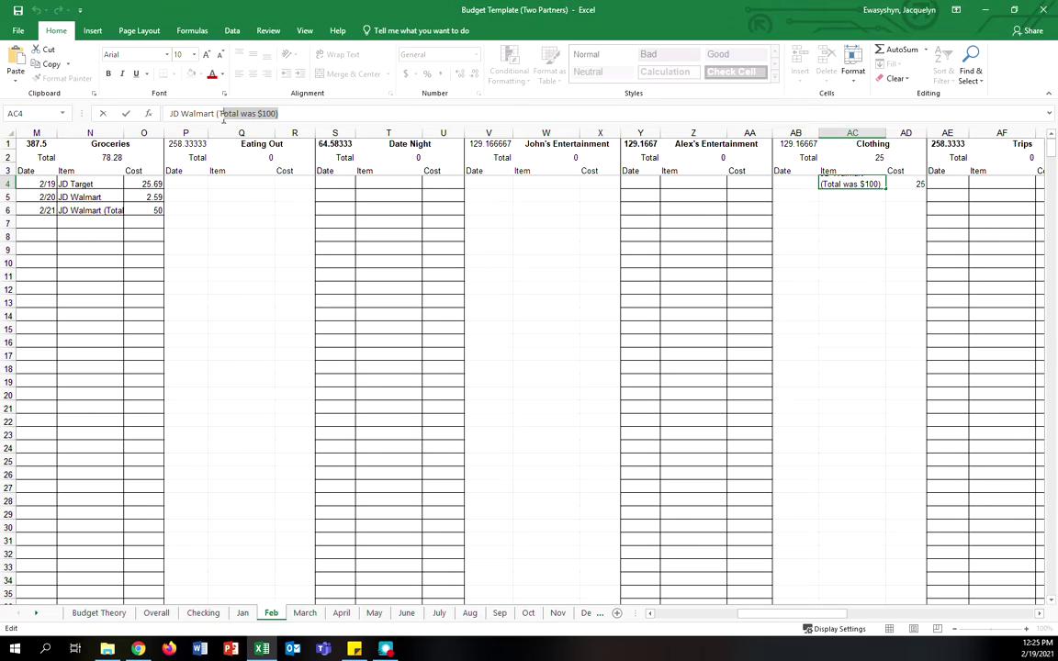
{"action": "key", "text": "Tab"}
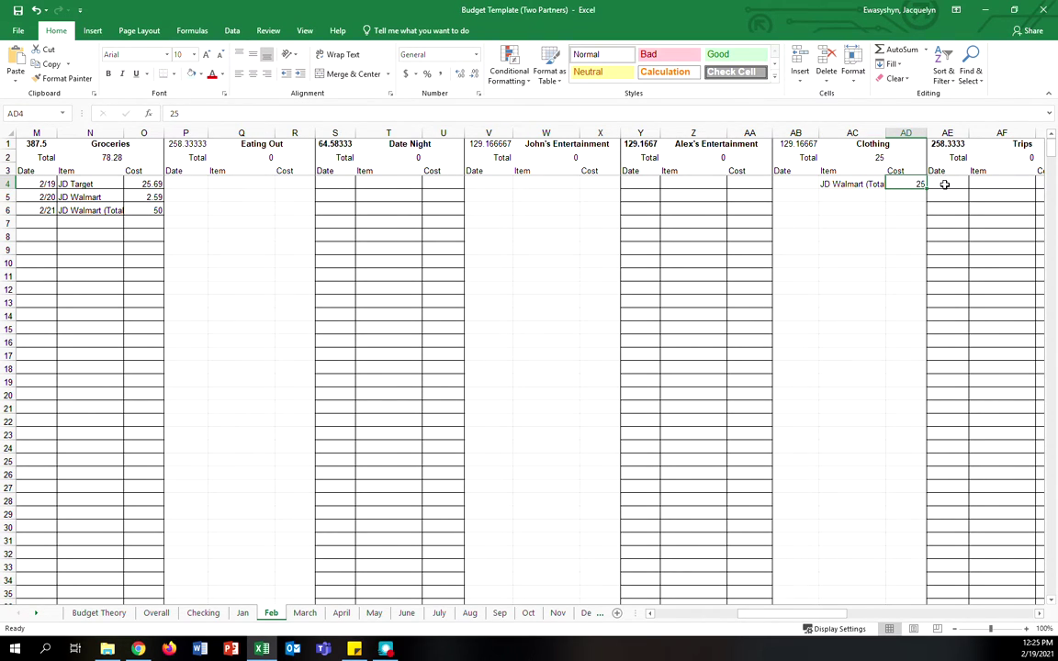
{"action": "left_click", "coordinate": [794, 184]}
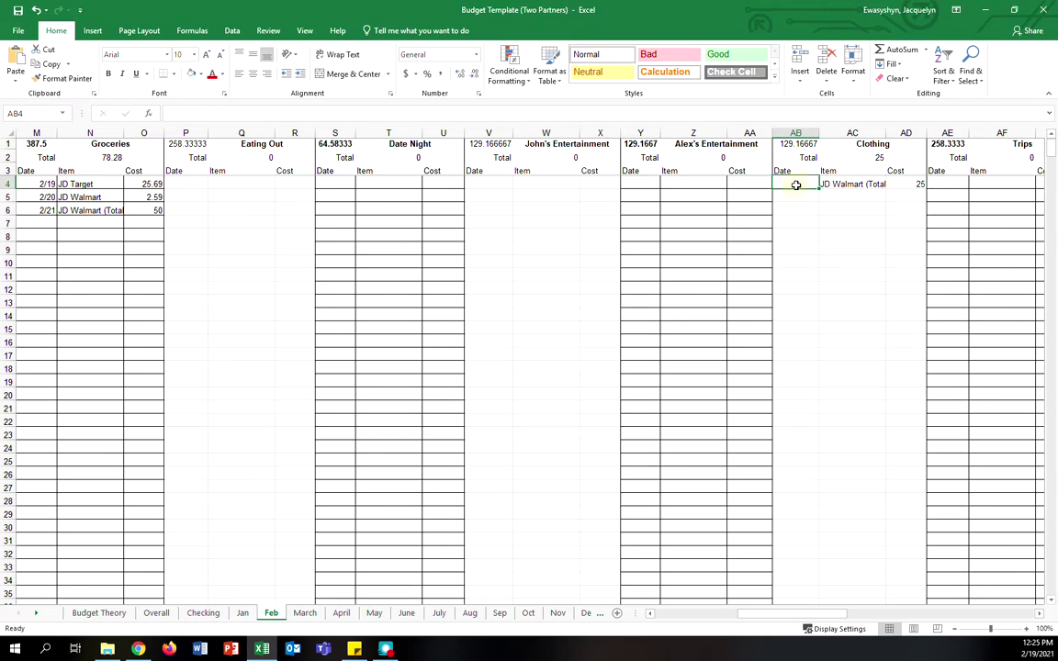
{"action": "type", "text": "2/21"}
{"action": "key", "text": "Return"}
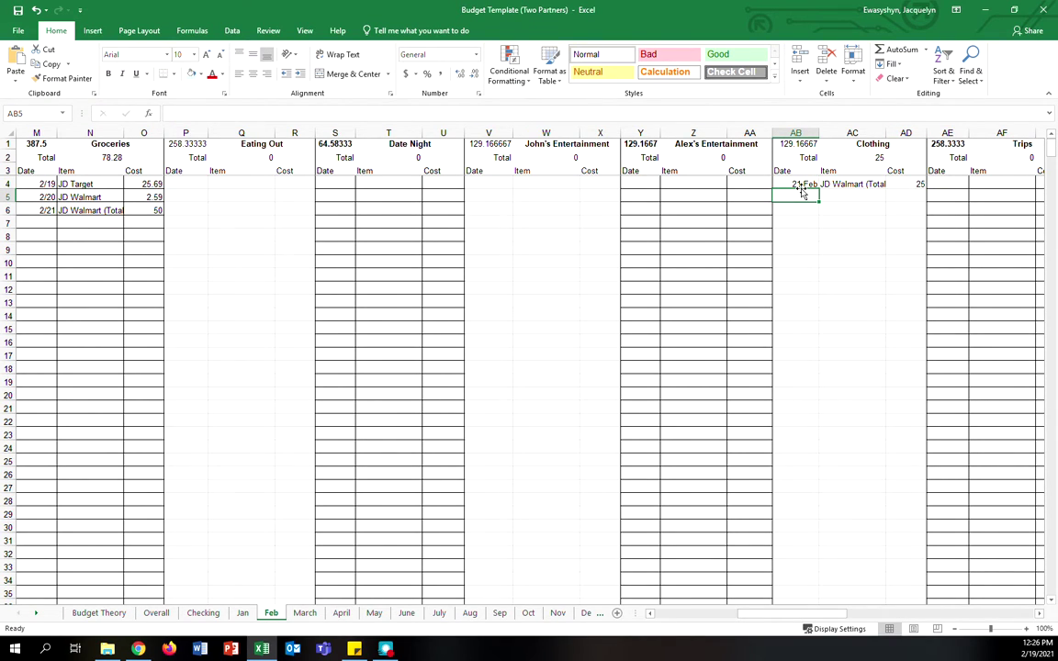
- Colour the JD Walmart item text in Clothing cell AC4 green, with no cell fill
{"action": "left_click", "coordinate": [827, 184]}
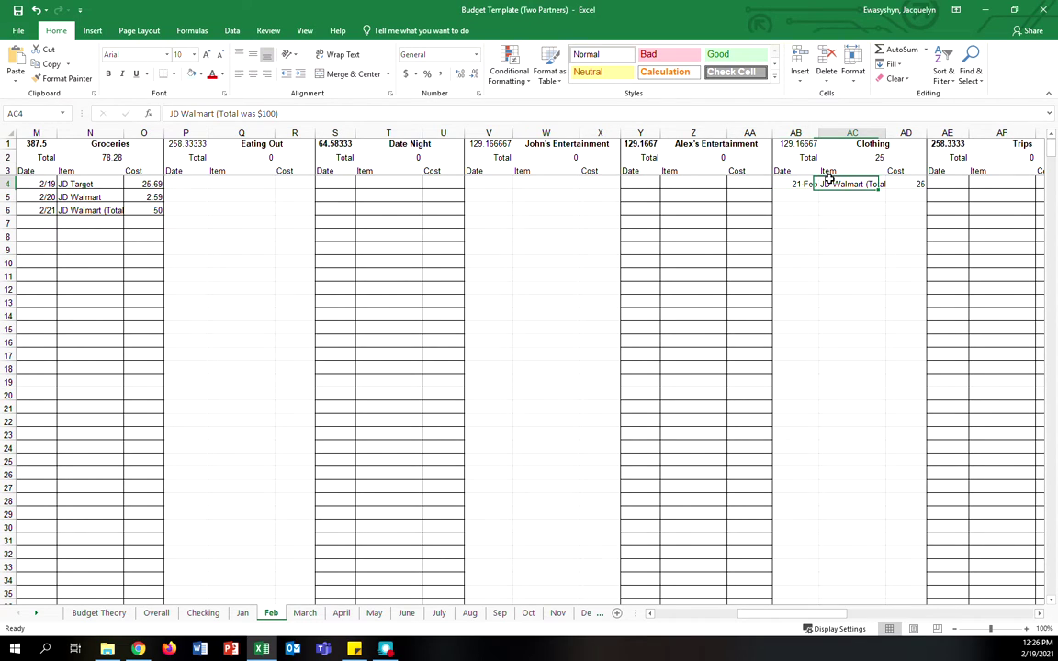
{"action": "left_click", "coordinate": [210, 76]}
{"action": "left_click", "coordinate": [221, 74]}
{"action": "left_click", "coordinate": [208, 85]}
{"action": "left_click", "coordinate": [200, 74]}
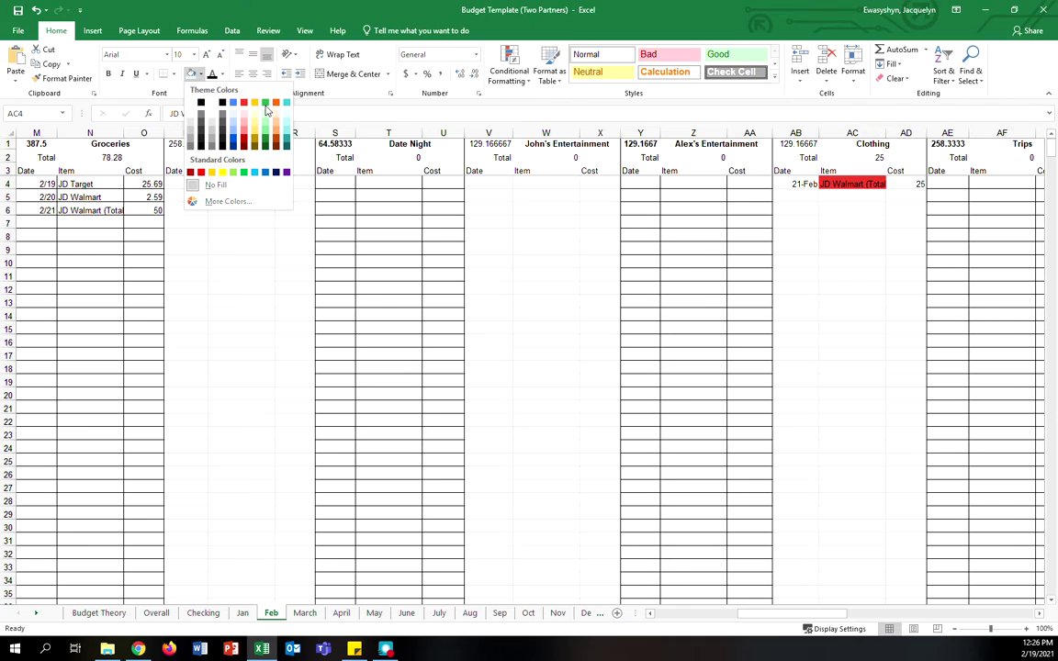
{"action": "left_click", "coordinate": [223, 74]}
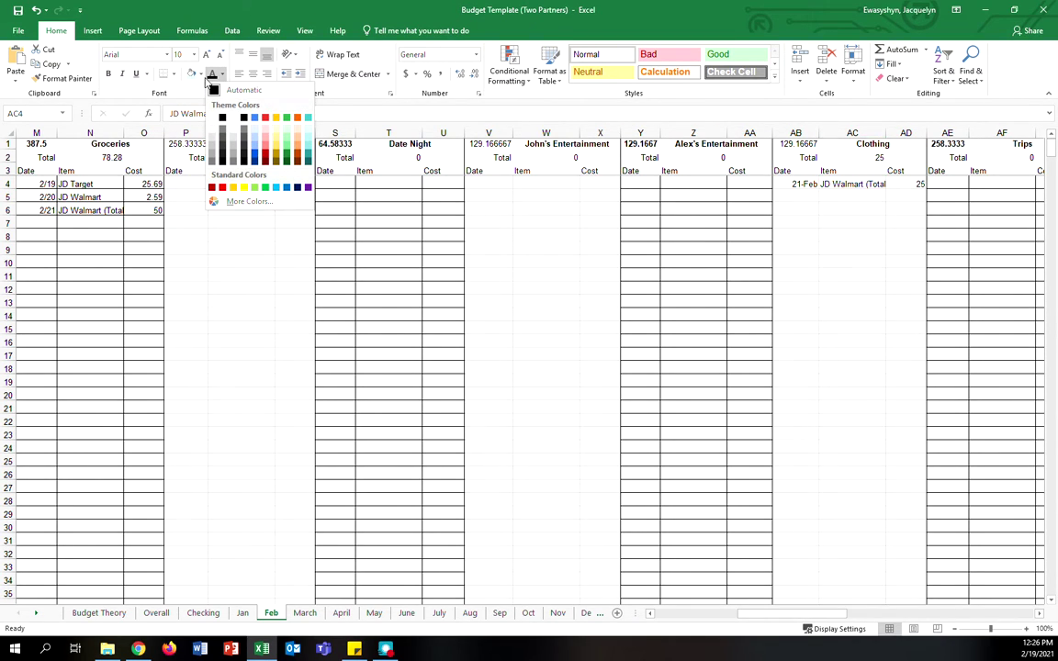
{"action": "left_click", "coordinate": [200, 74]}
{"action": "left_click", "coordinate": [200, 74]}
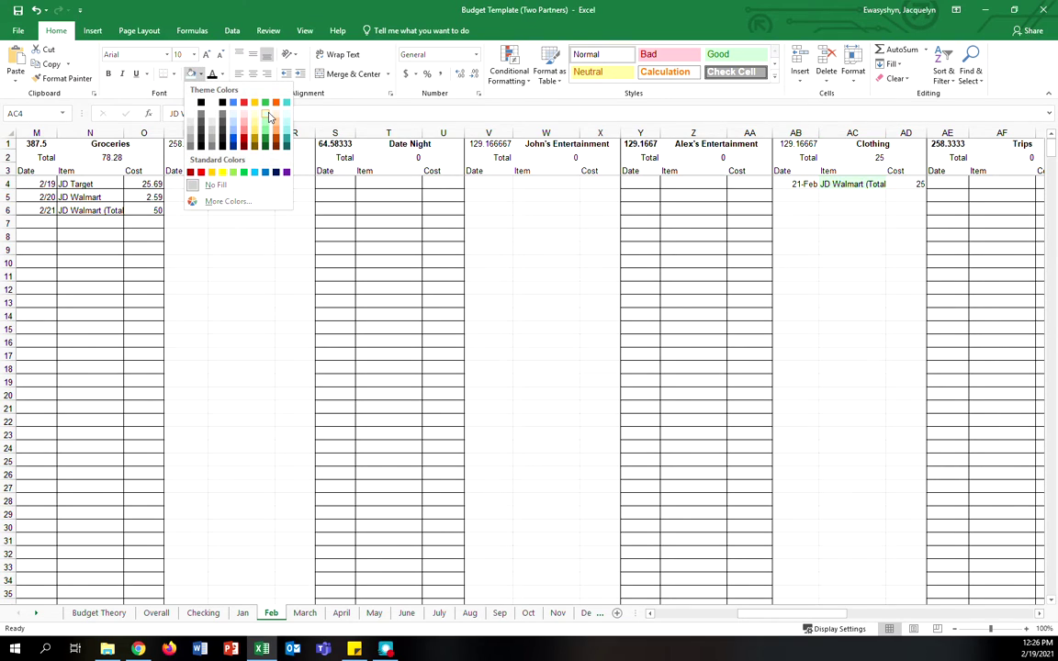
{"action": "left_click", "coordinate": [826, 186]}
- Look over the Clothing item cells below AC4 and scroll back left across the sheet
{"action": "left_click_drag", "start_coordinate": [852, 223], "coordinate": [843, 358]}
{"action": "left_click", "coordinate": [856, 222]}
{"action": "left_click_drag", "start_coordinate": [858, 219], "coordinate": [862, 326]}
{"action": "left_click", "coordinate": [862, 328]}
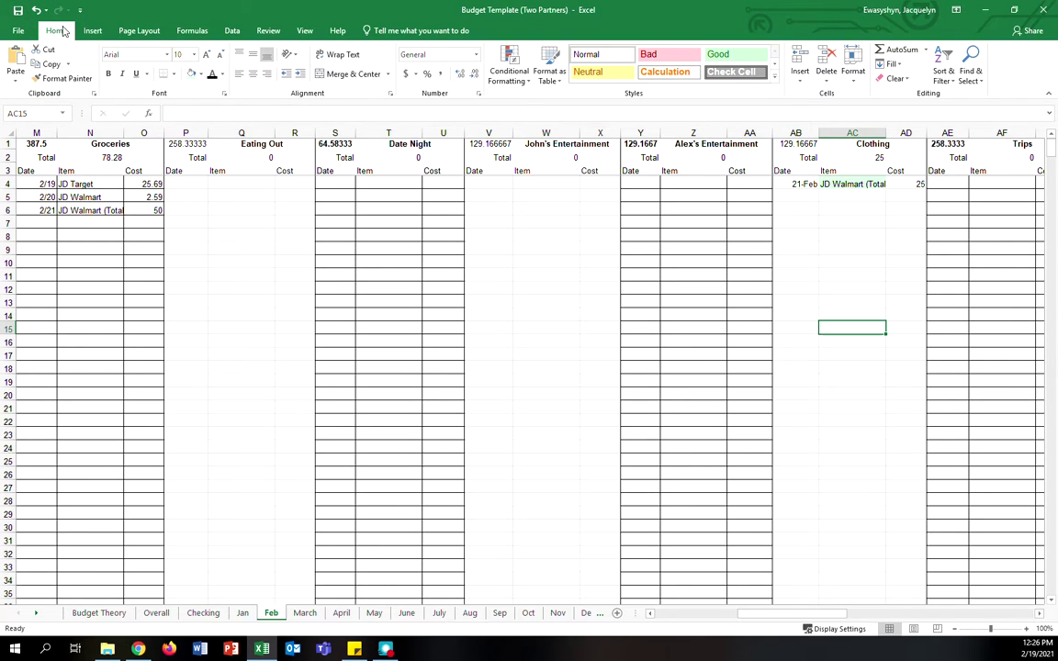
{"action": "left_click_drag", "start_coordinate": [815, 613], "coordinate": [653, 646]}
{"action": "left_click_drag", "start_coordinate": [645, 602], "coordinate": [643, 605]}
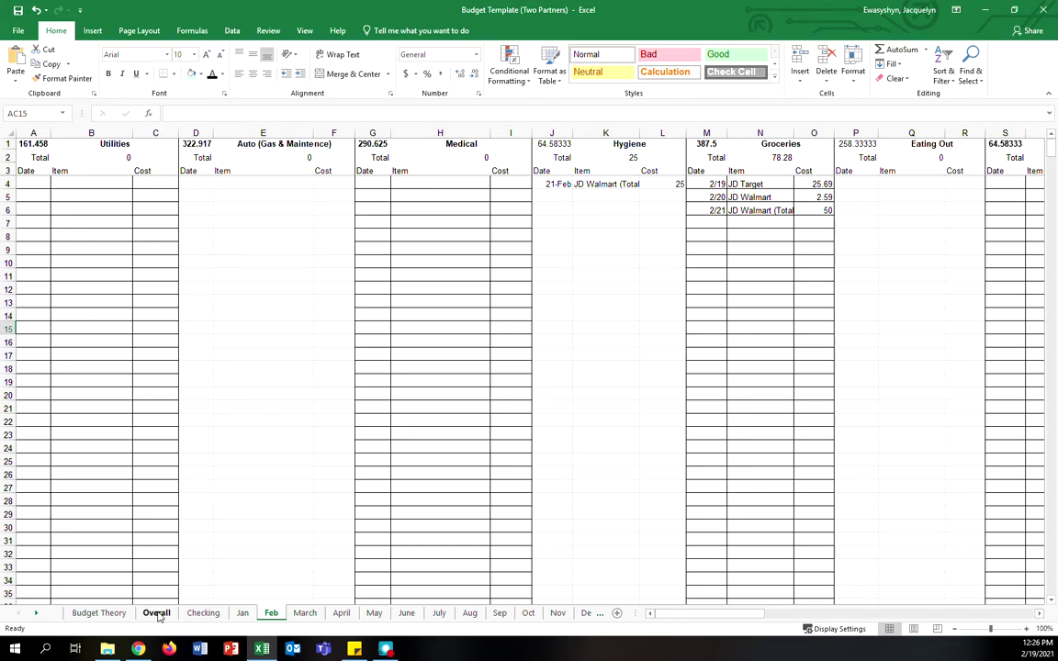
- Check the Overall sheet's Groceries and Hygiene budget formulas, then return to the Checking register's header
{"action": "left_click", "coordinate": [156, 613]}
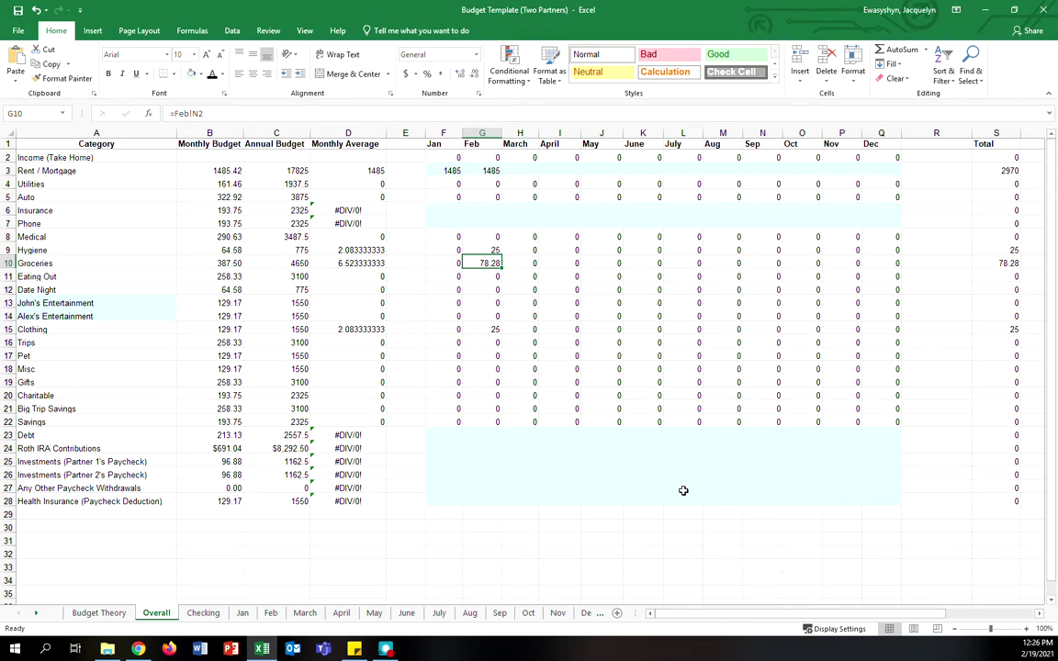
{"action": "left_click", "coordinate": [209, 263]}
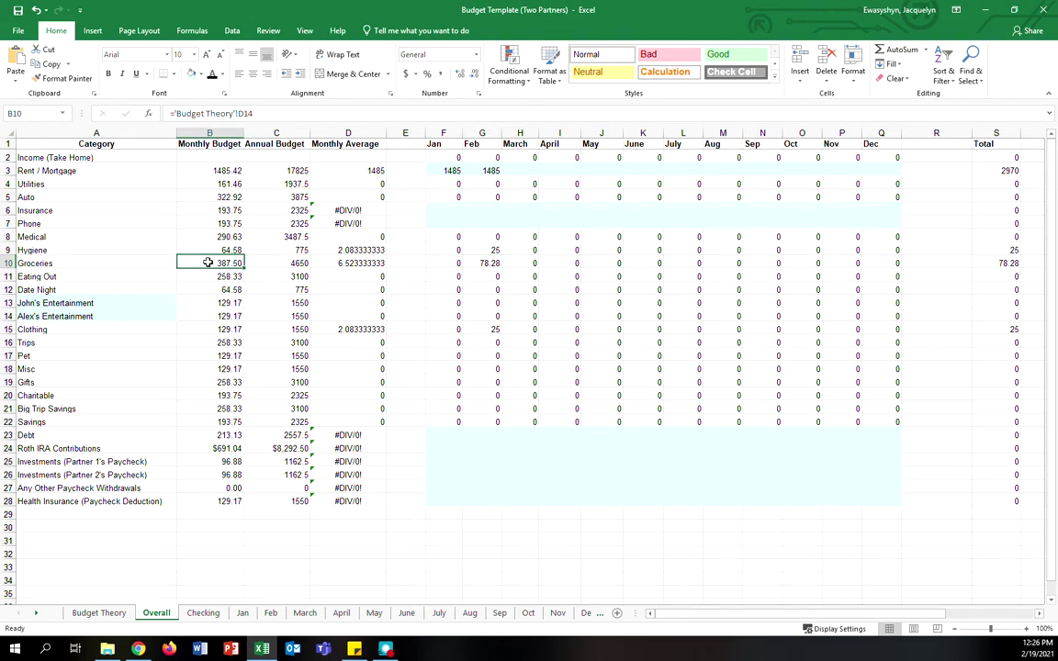
{"action": "left_click", "coordinate": [224, 250]}
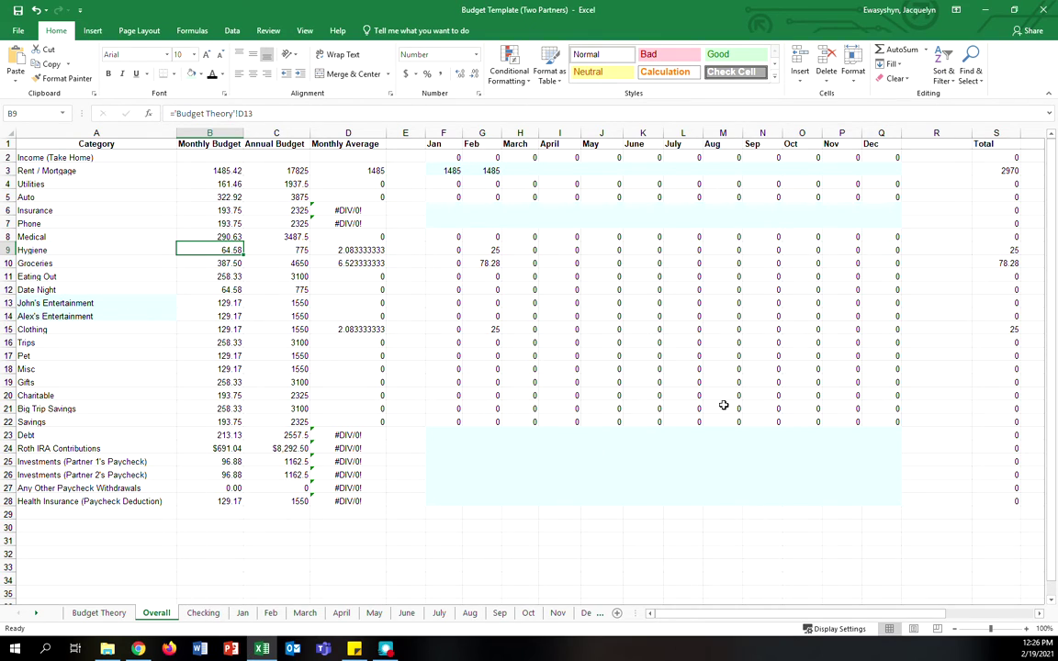
{"action": "left_click", "coordinate": [217, 613]}
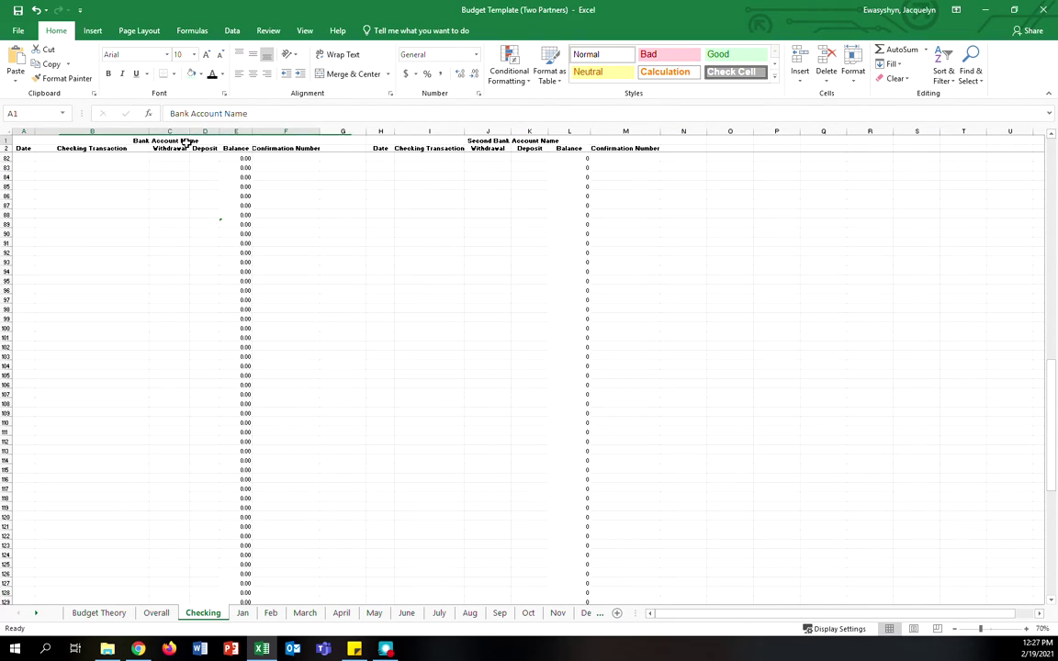
{"action": "left_click", "coordinate": [200, 74]}
- Try a teal fill on the Bank Account Name header, remove it, and zoom to 140%
{"action": "left_click", "coordinate": [288, 108]}
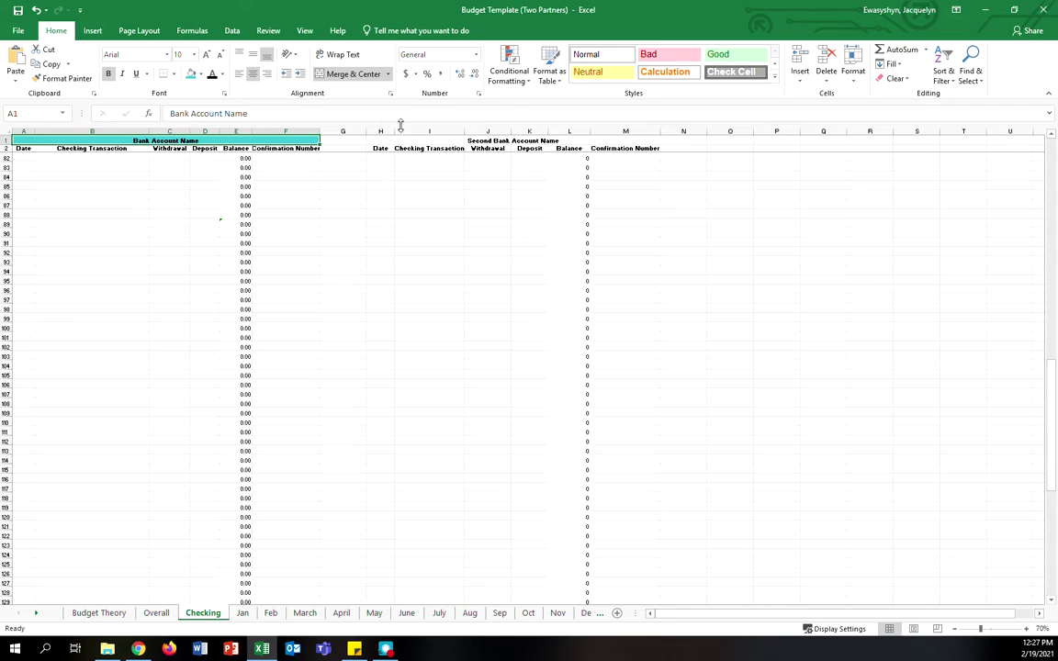
{"action": "left_click", "coordinate": [201, 75]}
{"action": "left_click", "coordinate": [216, 180]}
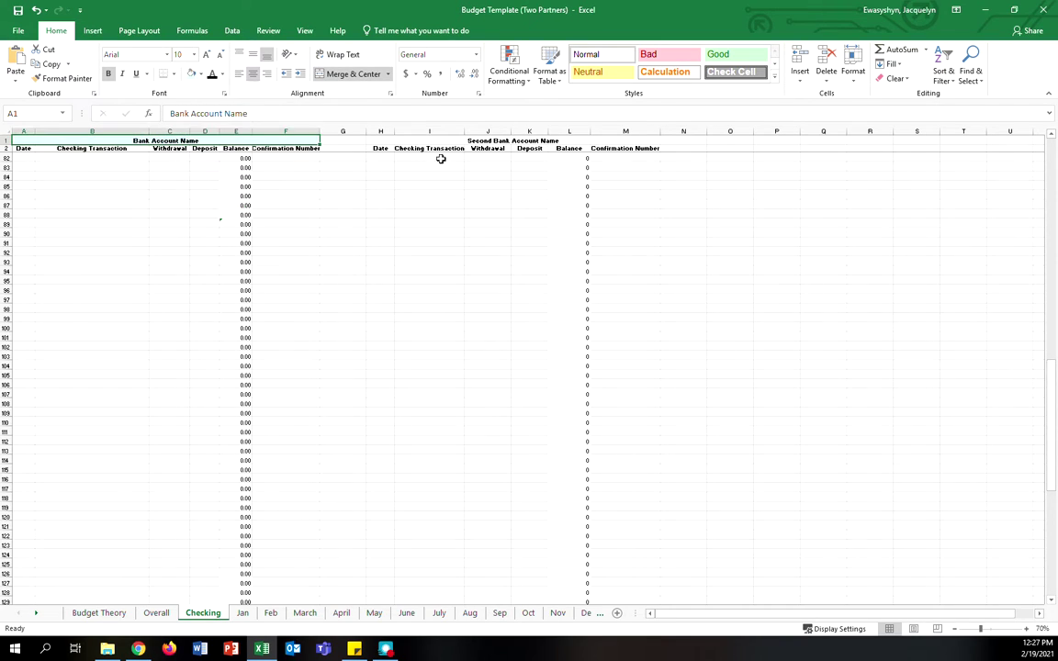
{"action": "left_click", "coordinate": [459, 141]}
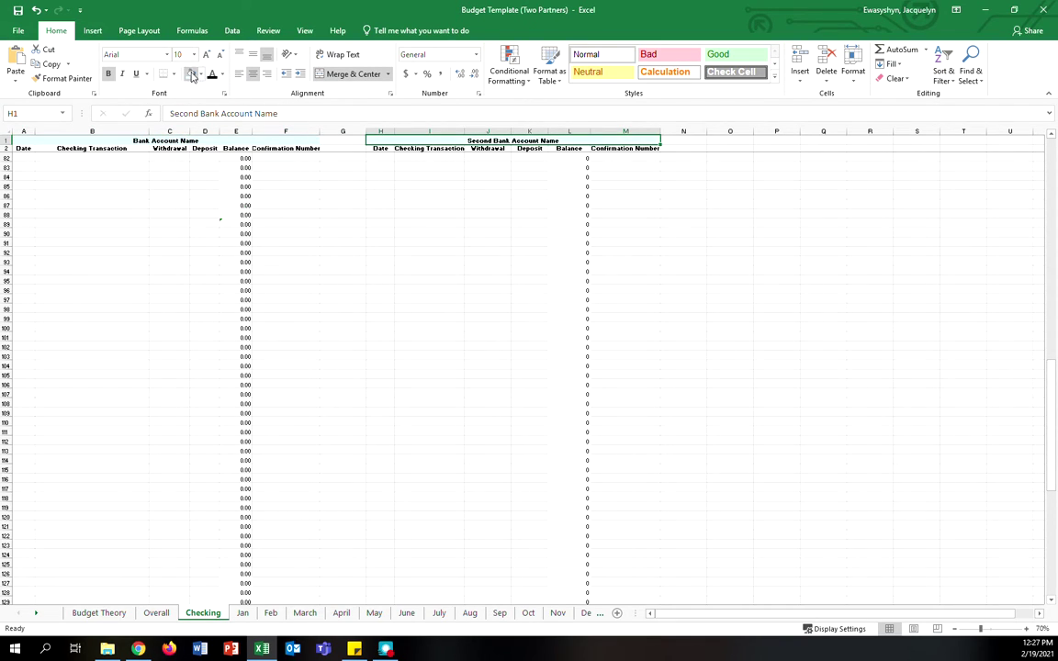
{"action": "left_click", "coordinate": [484, 280]}
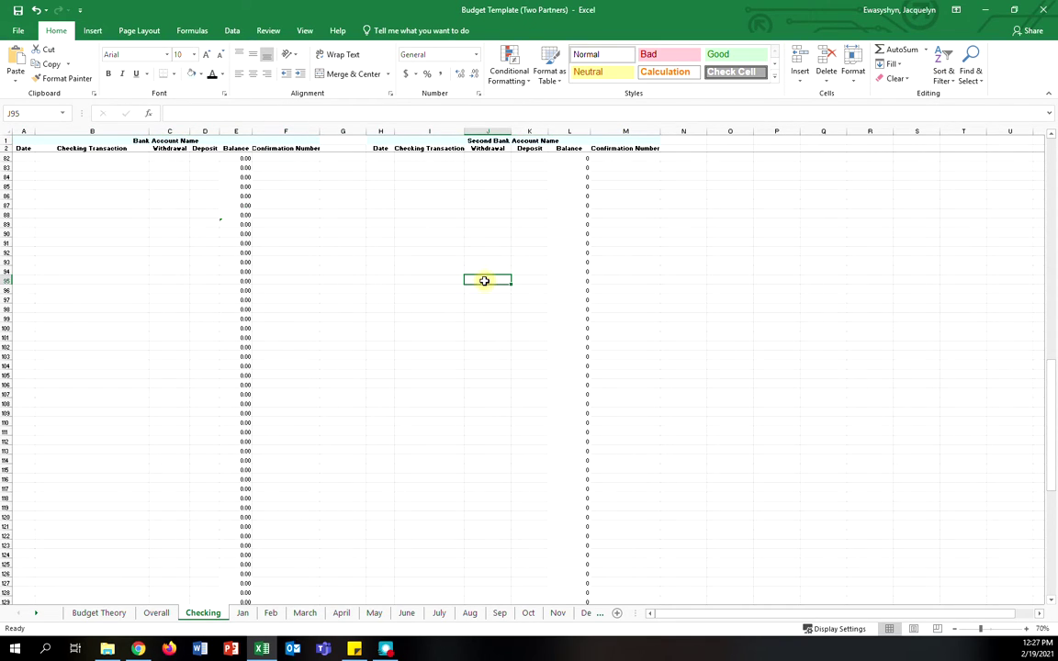
{"action": "left_click", "coordinate": [1026, 628]}
{"action": "left_click", "coordinate": [1026, 628]}
{"action": "left_click", "coordinate": [1026, 628]}
{"action": "left_click", "coordinate": [1026, 628]}
{"action": "left_click", "coordinate": [1026, 628]}
{"action": "left_click", "coordinate": [1026, 628]}
{"action": "left_click", "coordinate": [1025, 628]}
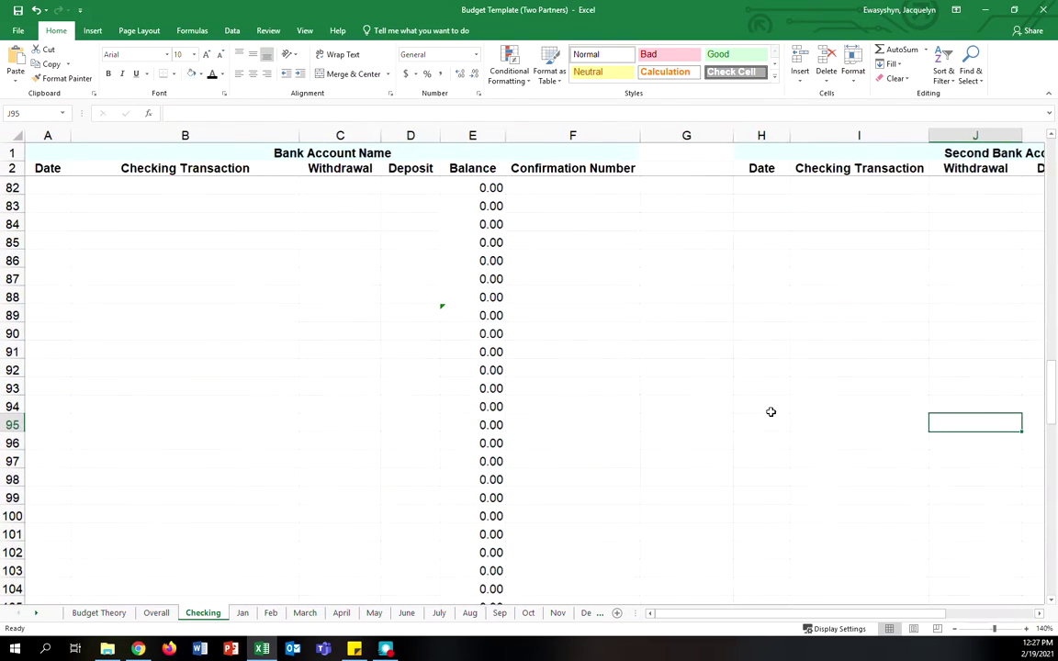
- Rename the first header to 'Chase Bank Account' and enter 'Starting Balance' in B82
{"action": "left_click", "coordinate": [388, 152]}
{"action": "left_click", "coordinate": [121, 191]}
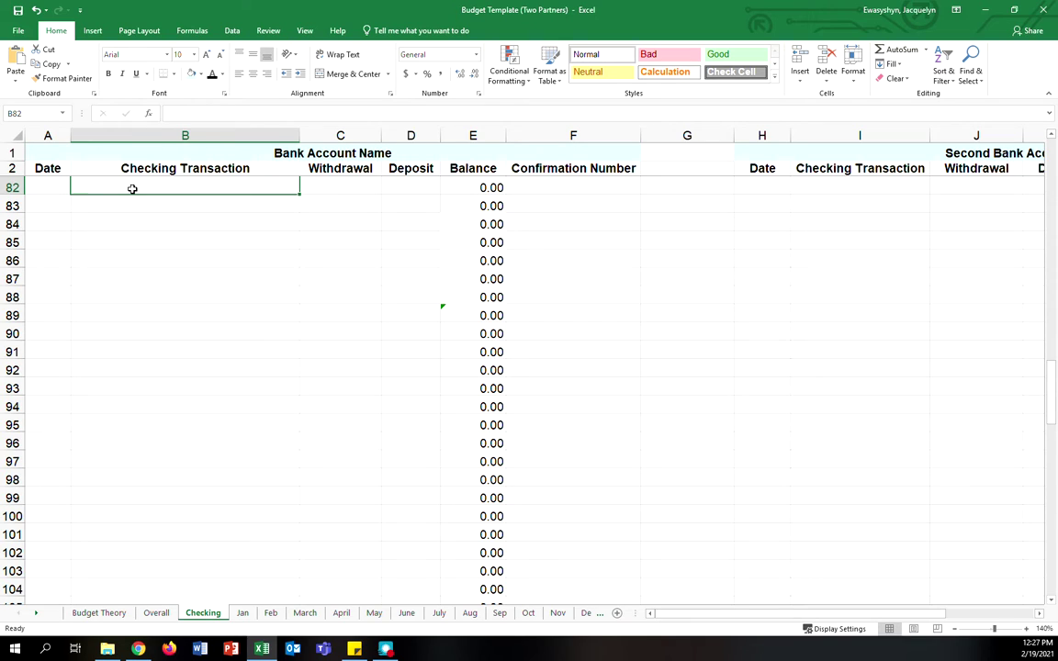
{"action": "left_click", "coordinate": [313, 149]}
{"action": "left_click", "coordinate": [179, 113]}
{"action": "key", "text": "Home"}
{"action": "type", "text": "Chas"}
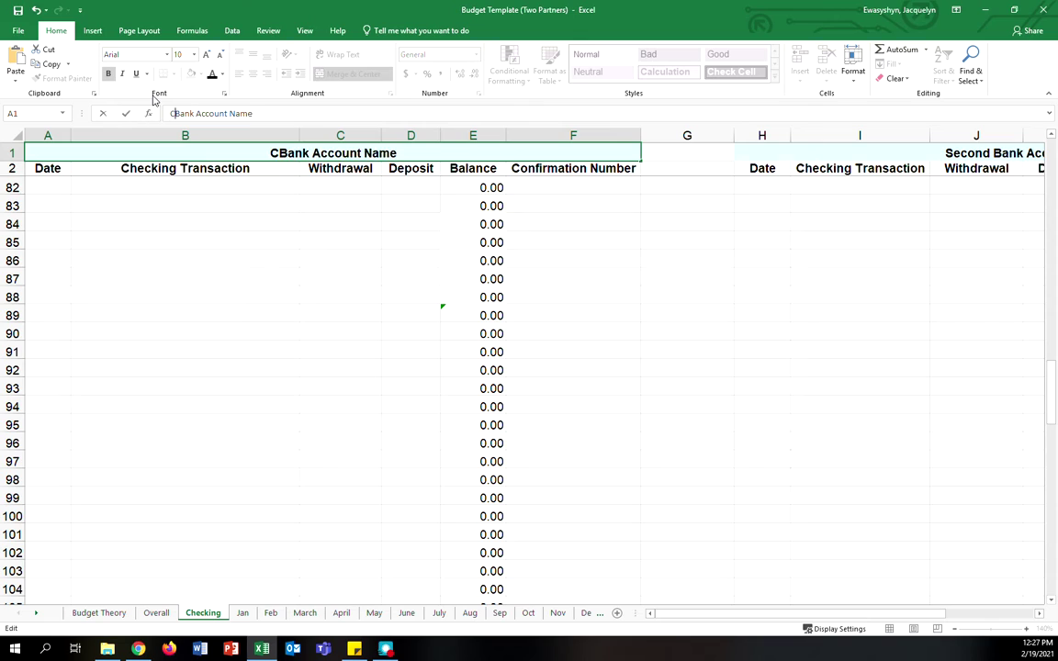
{"action": "type", "text": "e"}
{"action": "key", "text": "End"}
{"action": "key", "text": "ctrl+shift+Left"}
{"action": "key", "text": "BackSpace"}
{"action": "left_click", "coordinate": [235, 187]}
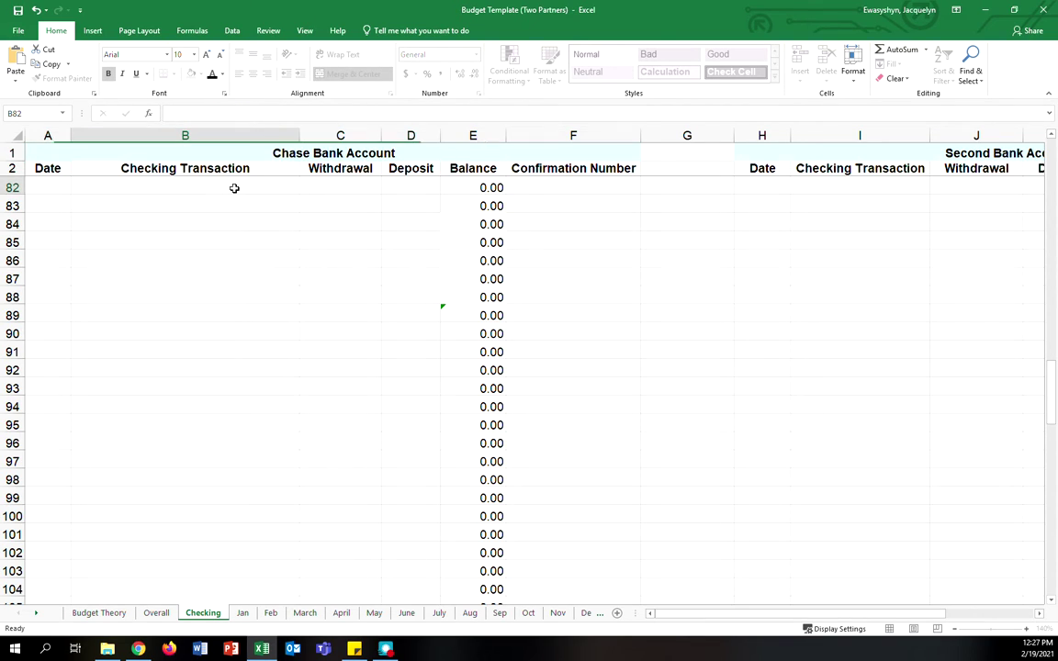
{"action": "type", "text": "Starting Balance"}
- Record a 1000 deposit on the Starting Balance row
{"action": "key", "text": "Tab"}
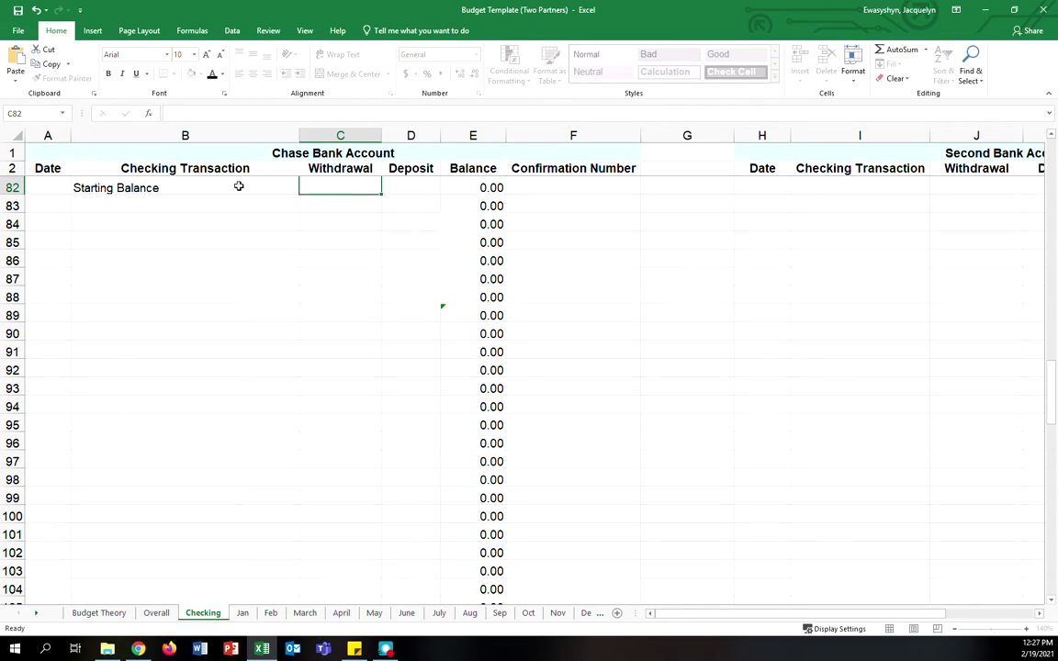
{"action": "key", "text": "Tab"}
{"action": "type", "text": "100"}
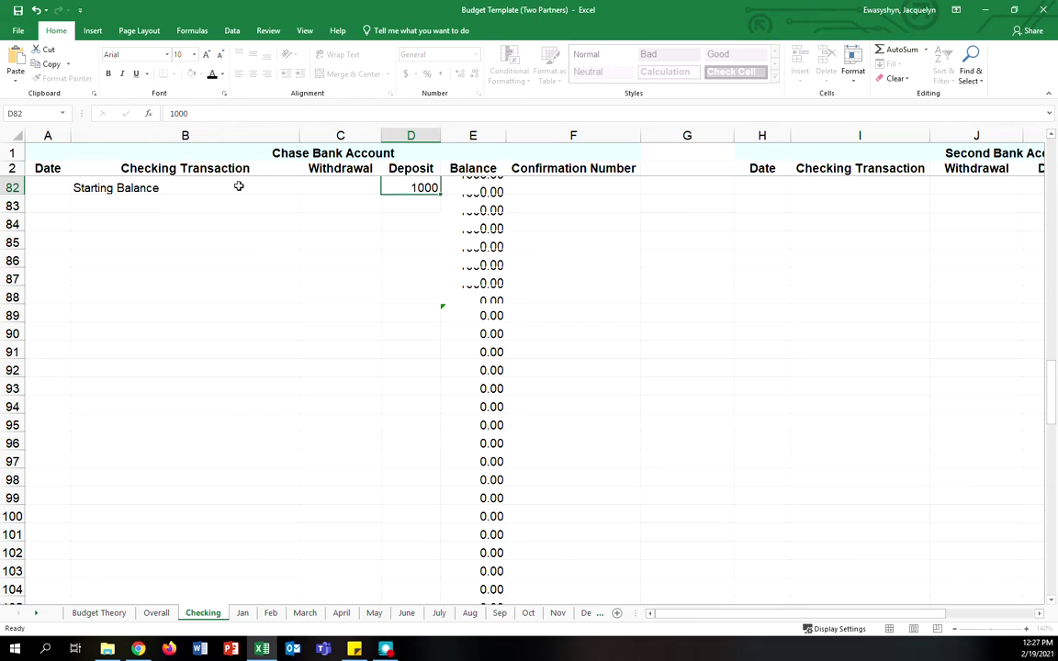
{"action": "key", "text": "Return"}
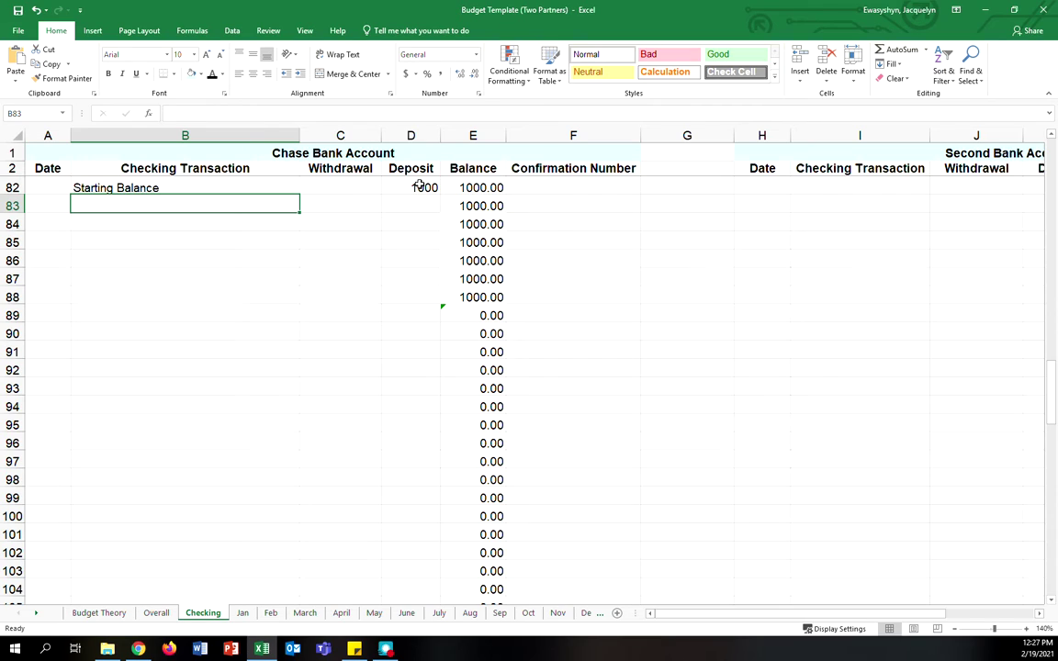
- Log a 2/20 'Discover Bill Due 3/11' withdrawal of 387 with its confirmation number in F83
{"action": "left_click", "coordinate": [49, 206]}
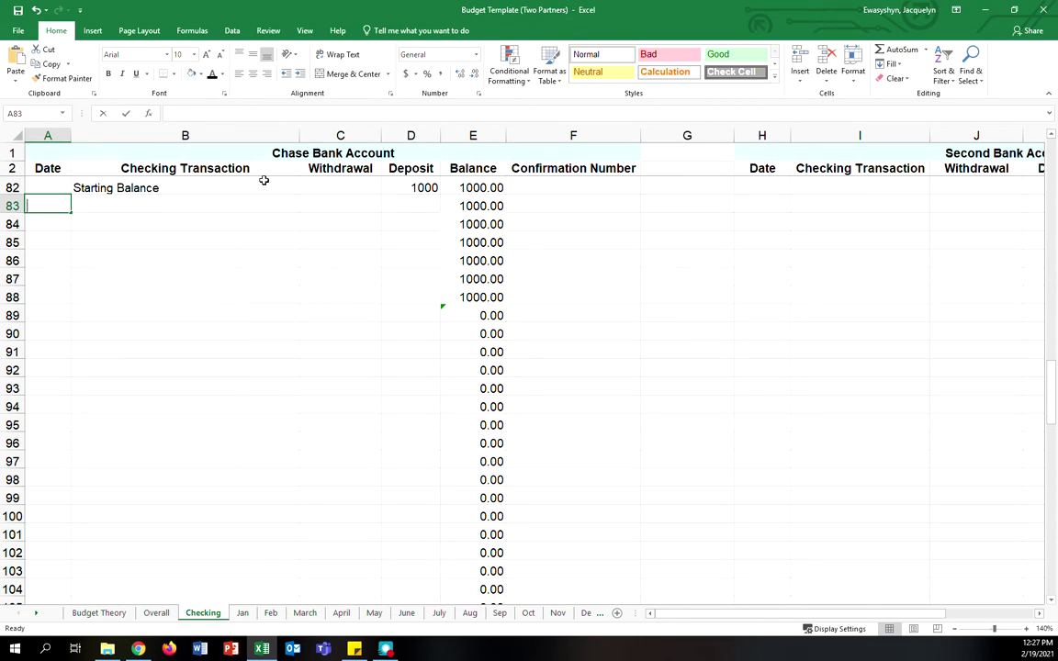
{"action": "type", "text": "2/20"}
{"action": "key", "text": "Tab"}
{"action": "type", "text": "Discover Bill Due "}
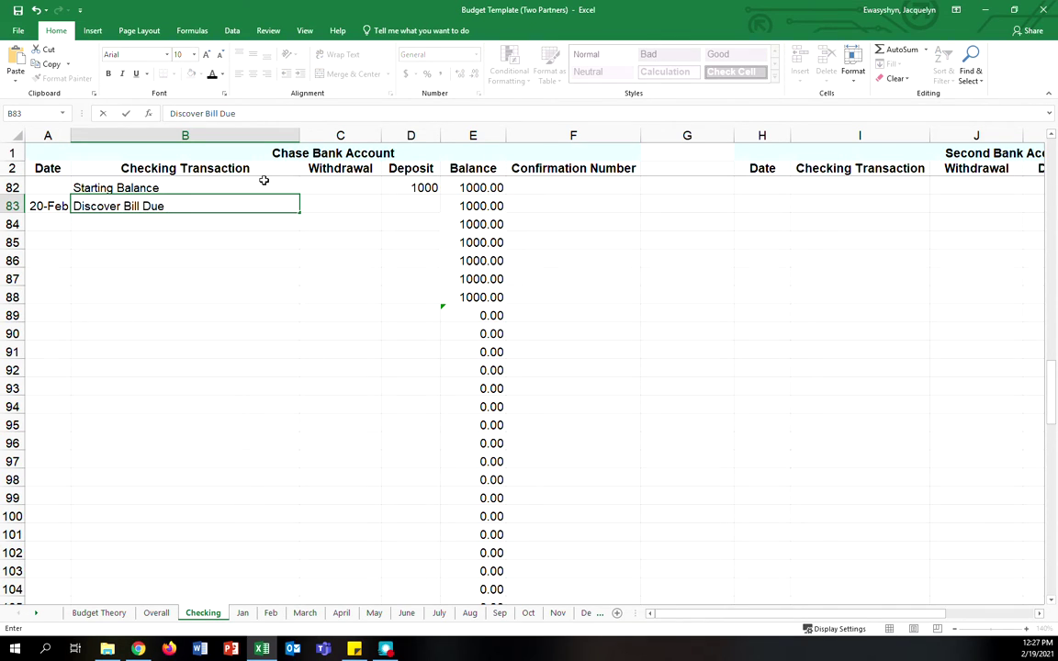
{"action": "type", "text": "3/11"}
{"action": "key", "text": "Tab"}
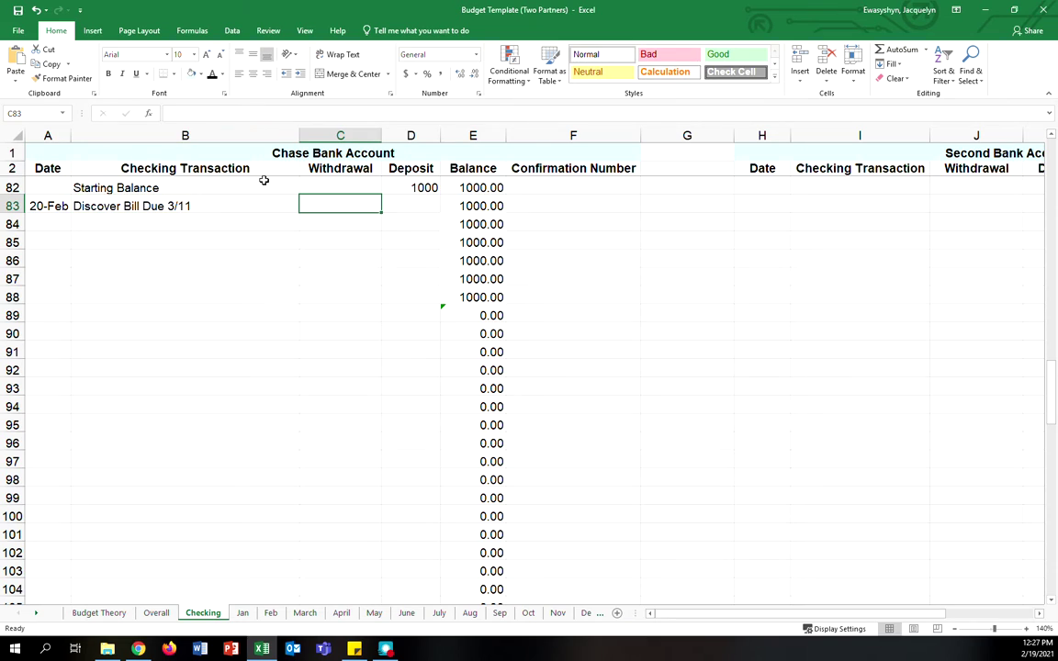
{"action": "left_click", "coordinate": [49, 216]}
{"action": "left_click", "coordinate": [334, 210]}
{"action": "type", "text": "387"}
{"action": "key", "text": "Tab"}
{"action": "key", "text": "Tab"}
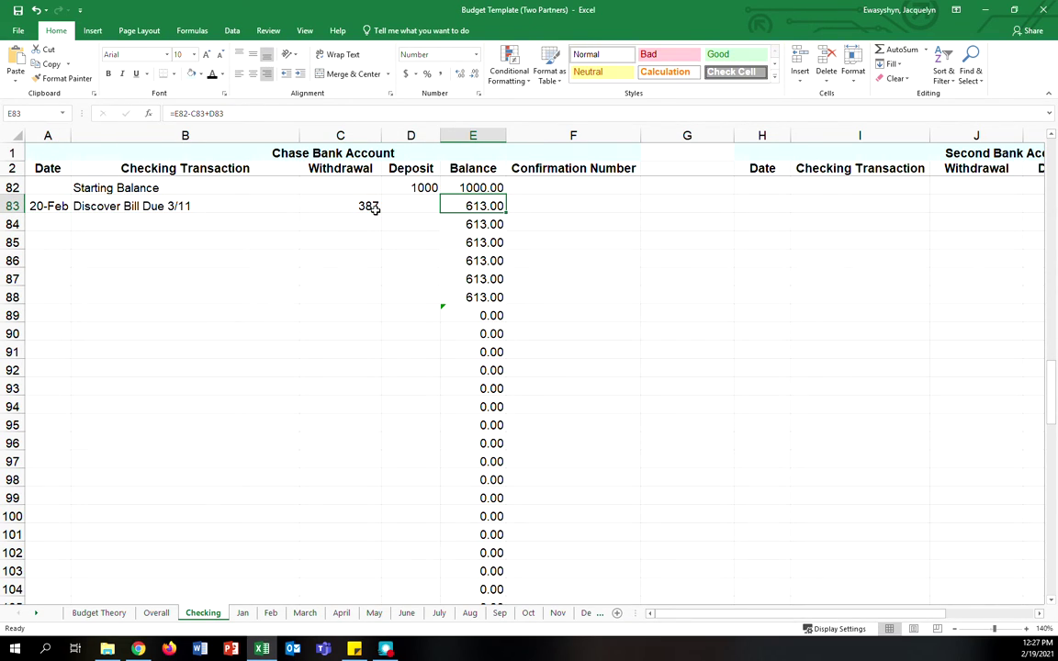
{"action": "left_click", "coordinate": [529, 206]}
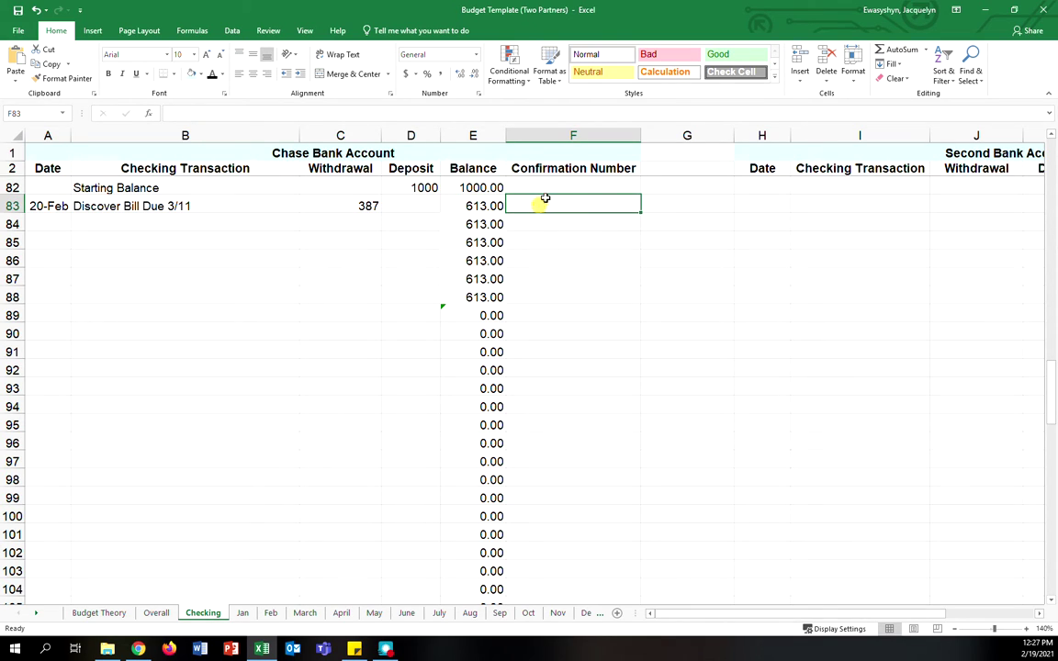
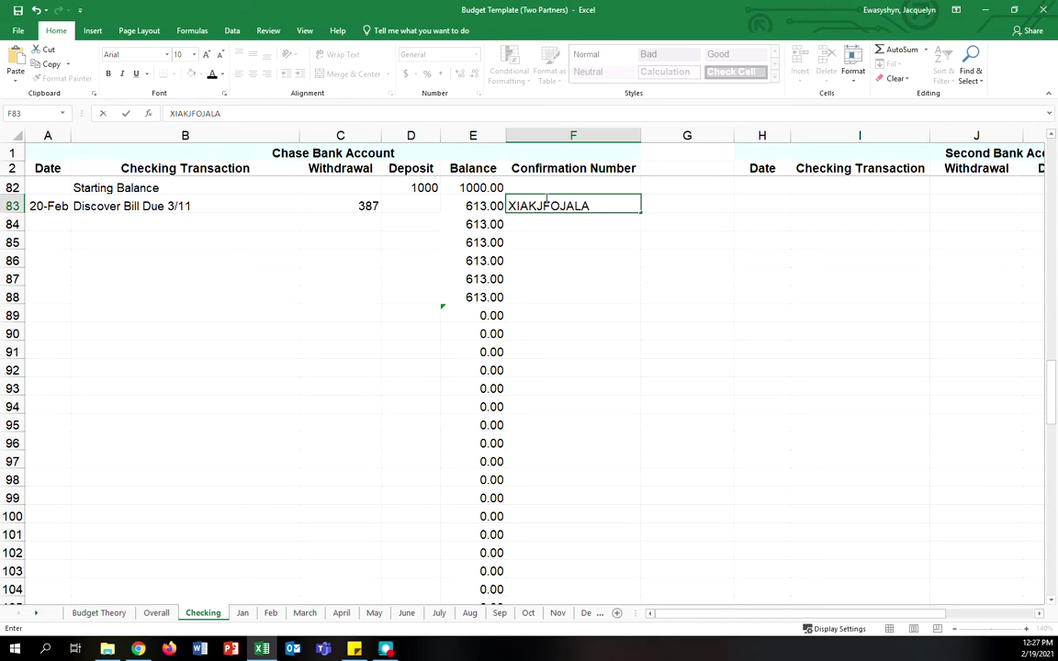
{"action": "key", "text": "Return"}
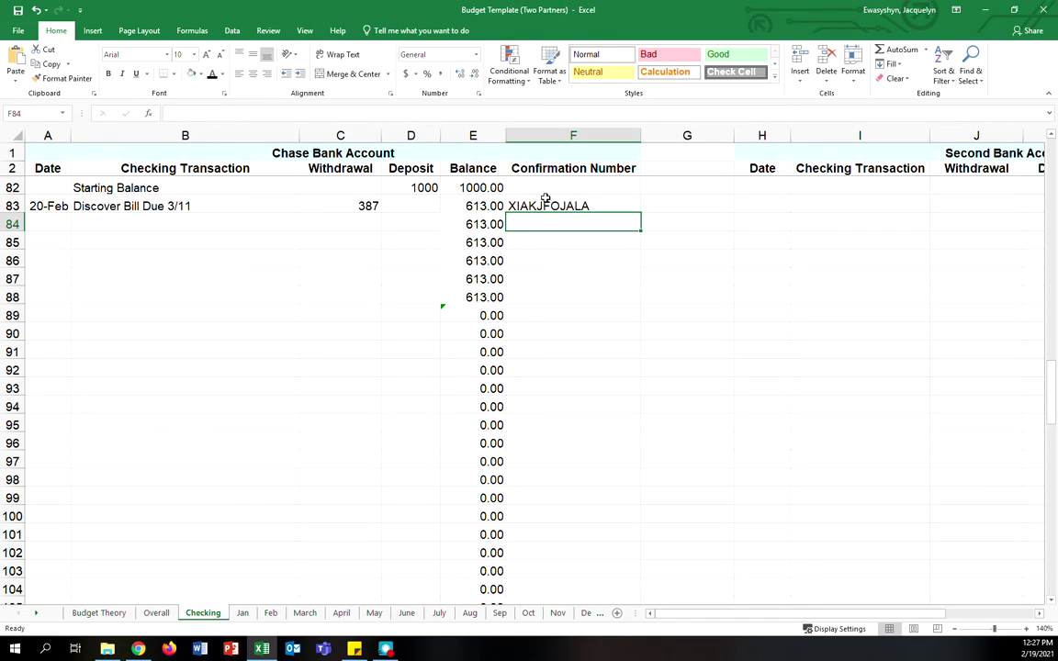
- Recheck the F83 confirmation number and select the empty register rows below
{"action": "left_click", "coordinate": [546, 198]}
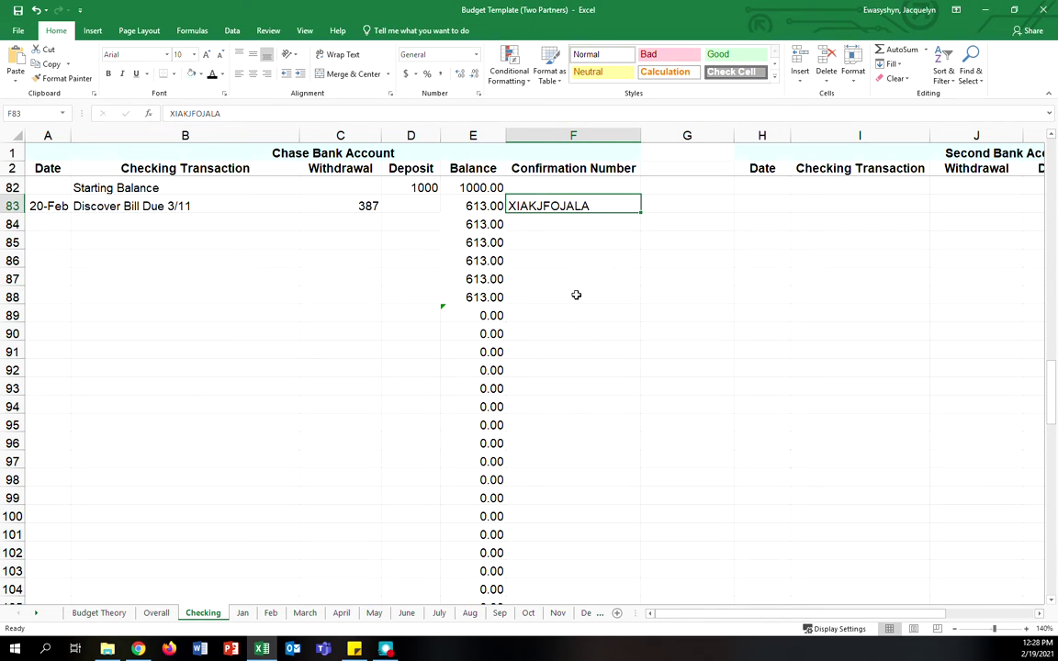
{"action": "double_click", "coordinate": [531, 204]}
{"action": "left_click", "coordinate": [677, 309]}
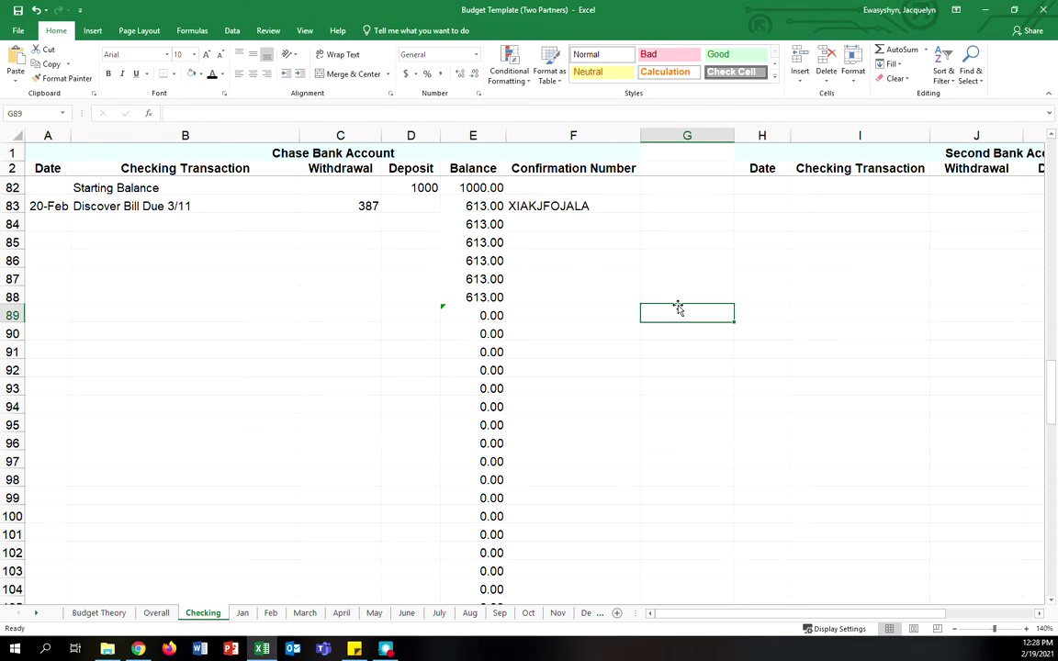
{"action": "left_click_drag", "start_coordinate": [41, 224], "coordinate": [505, 313]}
{"action": "left_click", "coordinate": [569, 329]}
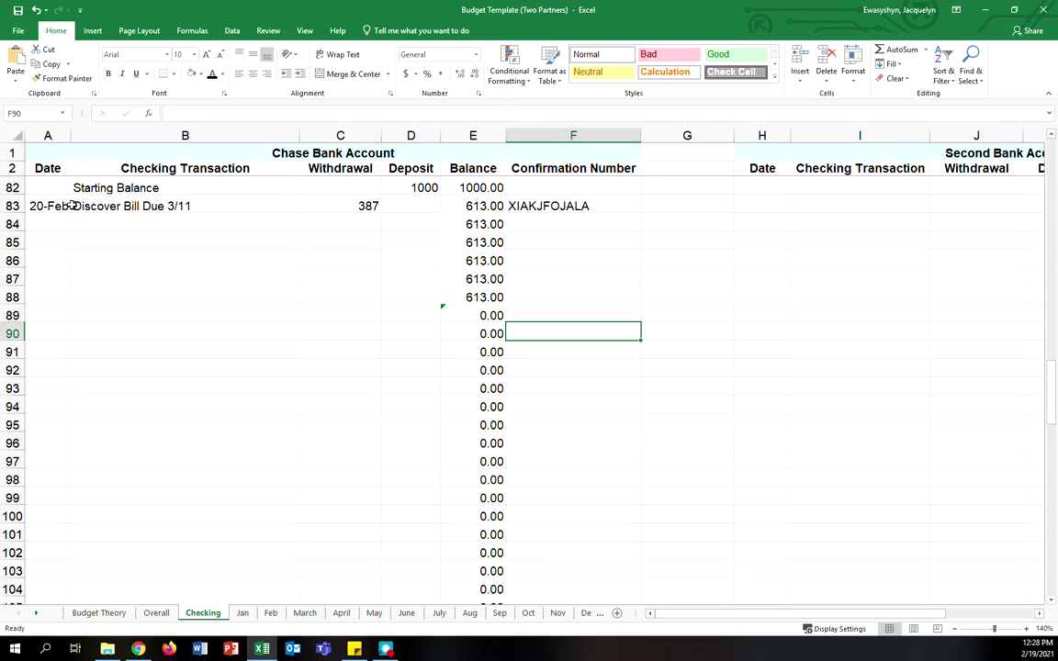
{"action": "left_click_drag", "start_coordinate": [66, 220], "coordinate": [260, 289]}
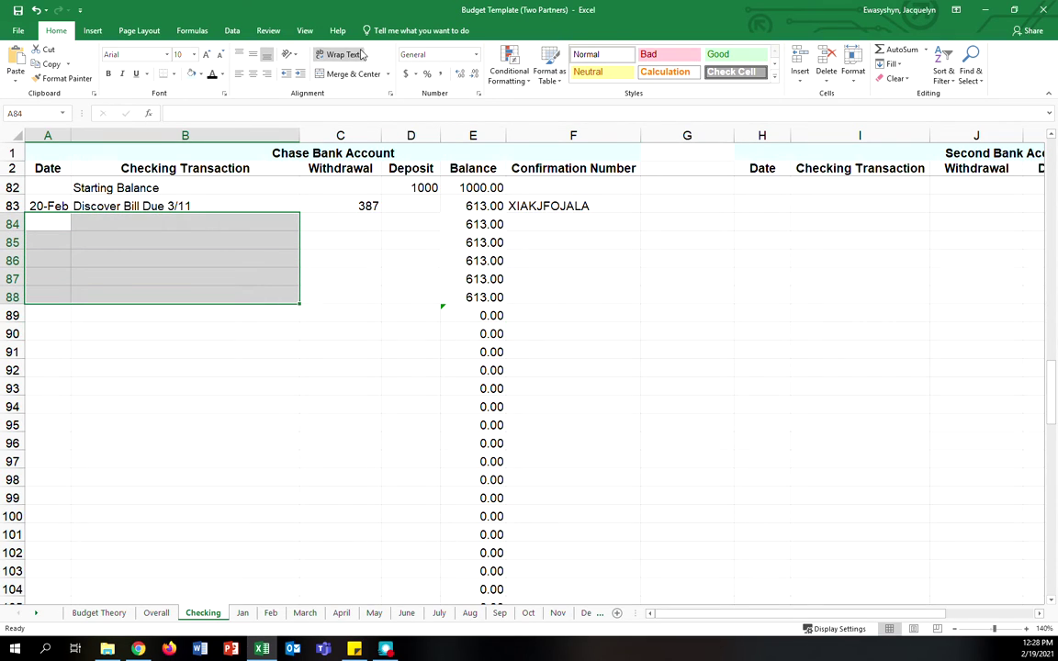
- Shade the Starting Balance and Discover rows A82:F83 pale green
{"action": "left_click", "coordinate": [366, 149]}
{"action": "left_click", "coordinate": [767, 181]}
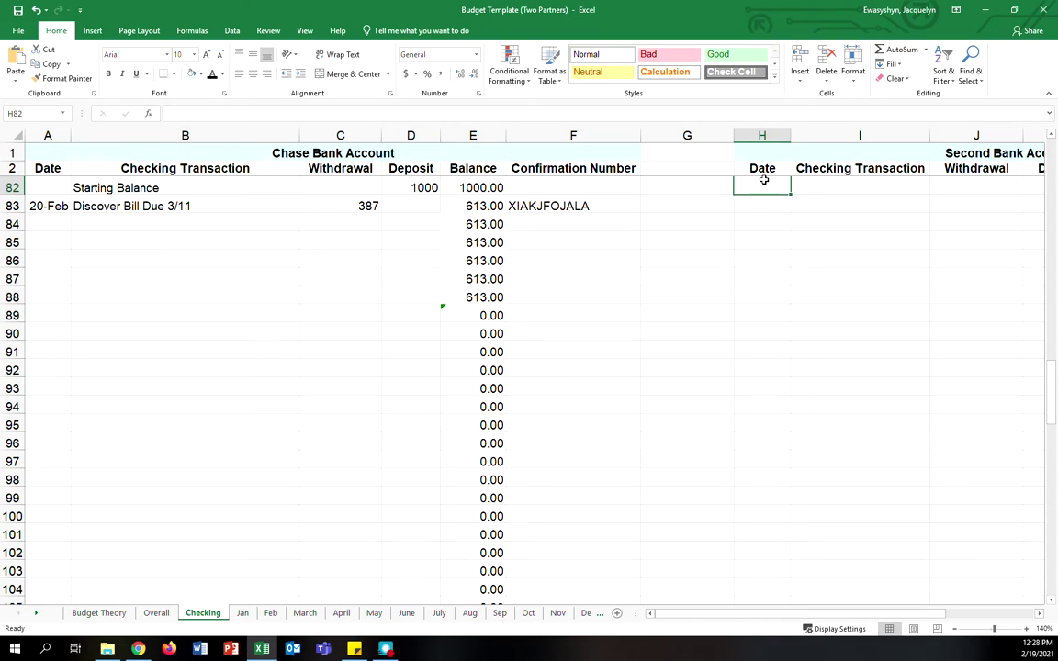
{"action": "key", "text": "Right"}
{"action": "left_click", "coordinate": [916, 288]}
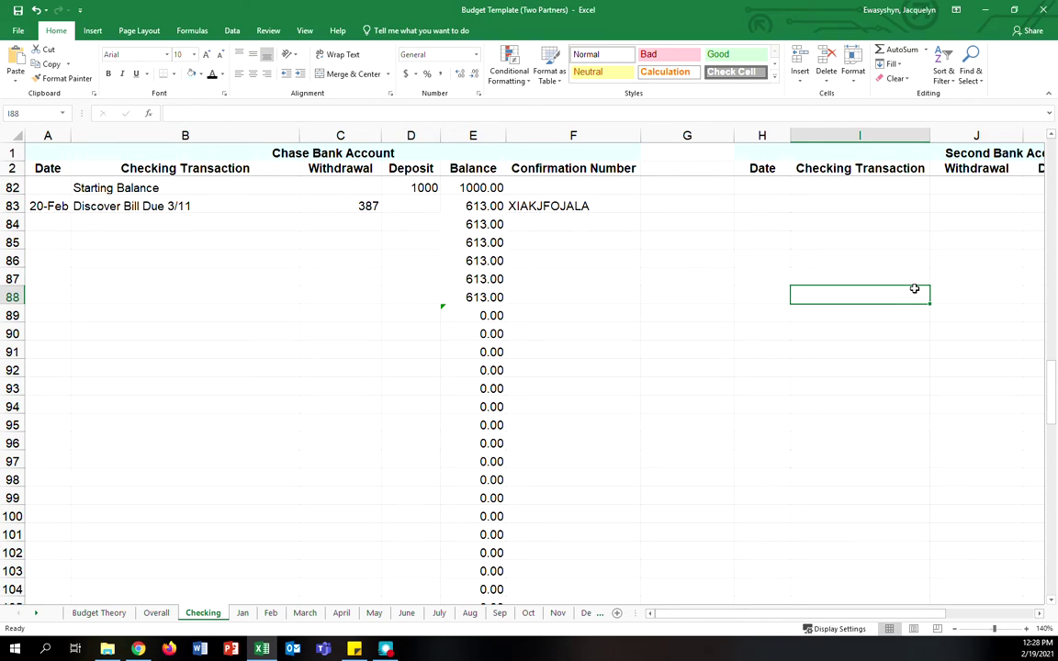
{"action": "left_click", "coordinate": [55, 190]}
{"action": "left_click_drag", "start_coordinate": [55, 190], "coordinate": [585, 200]}
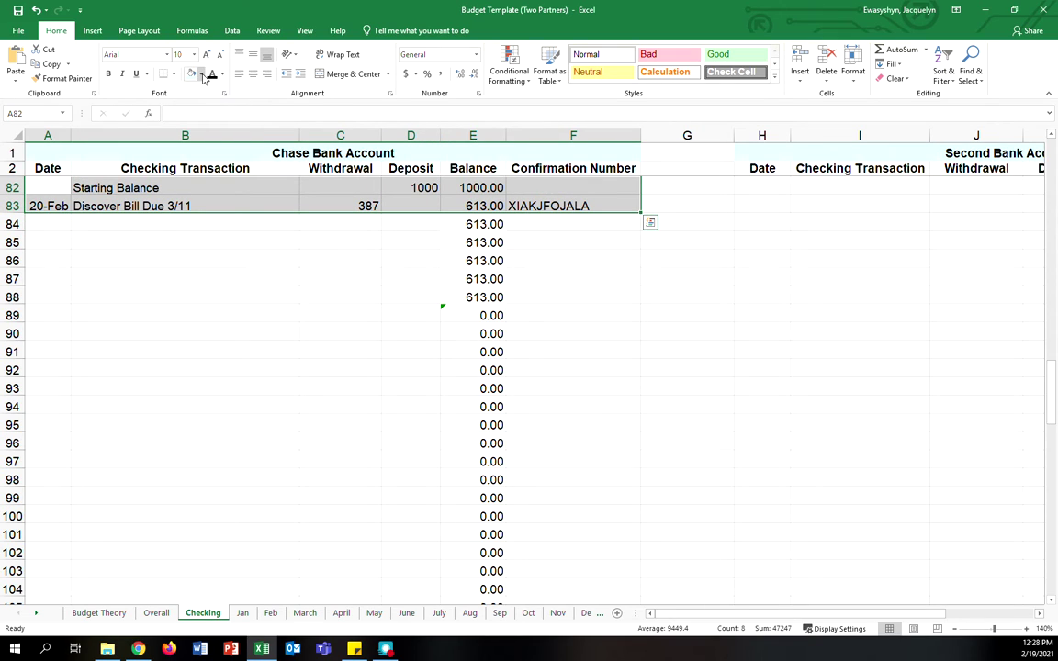
{"action": "left_click", "coordinate": [202, 76]}
{"action": "left_click", "coordinate": [259, 106]}
{"action": "left_click", "coordinate": [236, 441]}
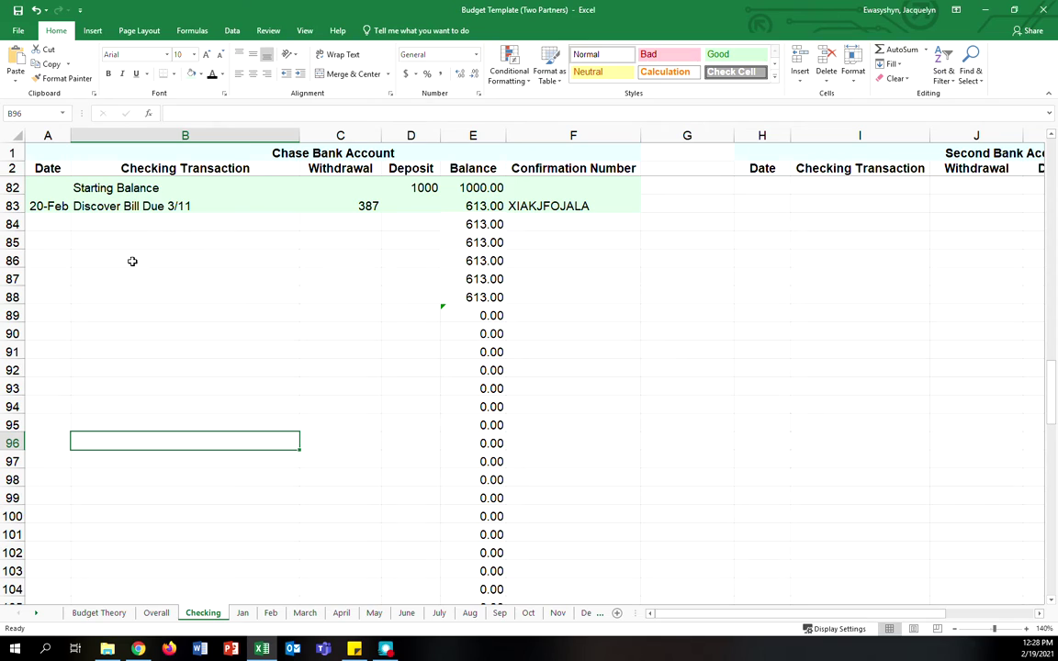
- Enter row 84's American Express Bill withdrawal of 245, bringing the balance to 368.00
{"action": "left_click", "coordinate": [47, 225]}
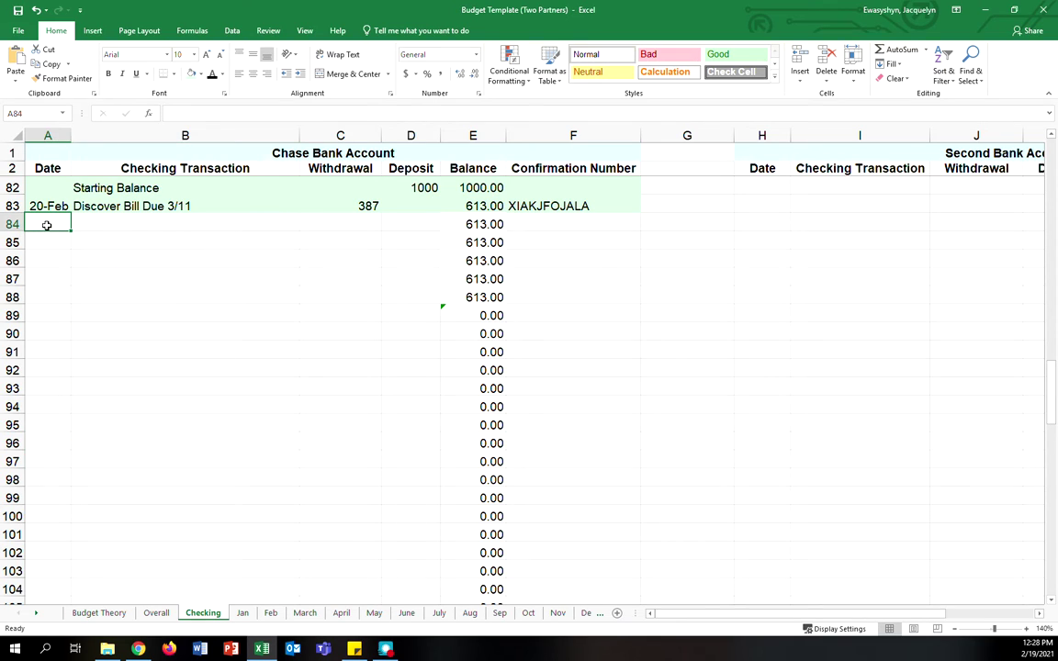
{"action": "type", "text": "2/25"}
{"action": "key", "text": "Tab"}
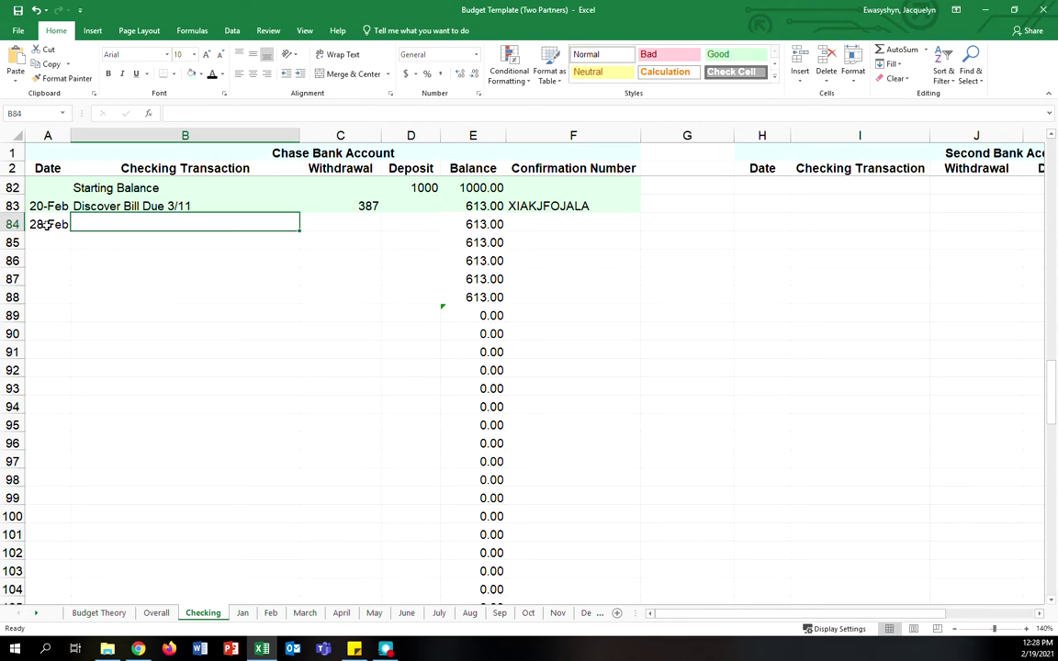
{"action": "type", "text": "American "}
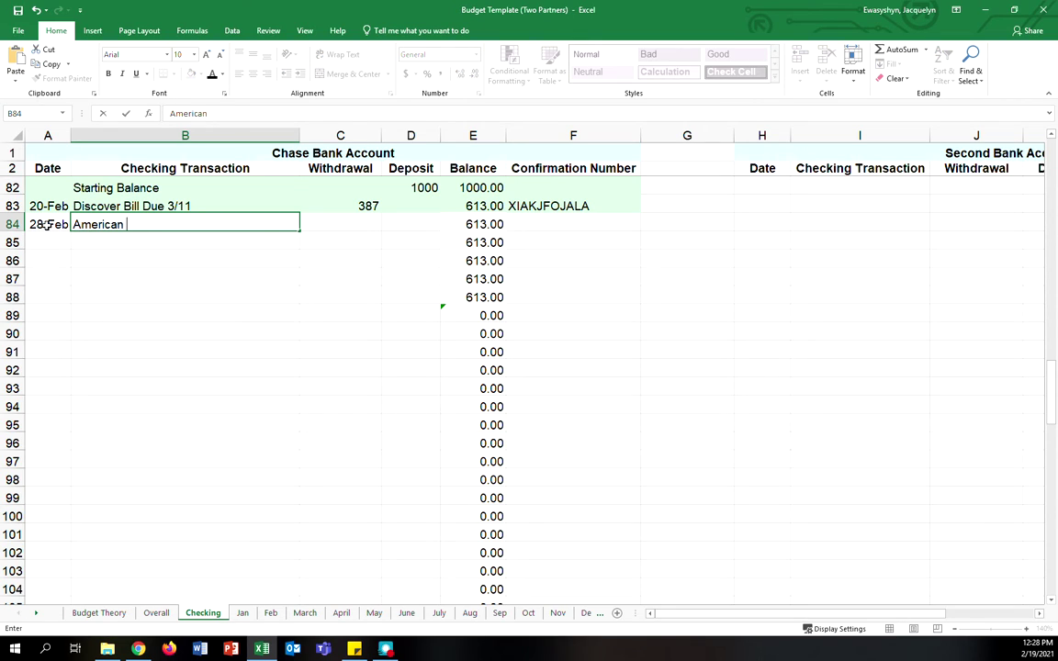
{"action": "type", "text": "Express Bill"}
{"action": "key", "text": "Tab"}
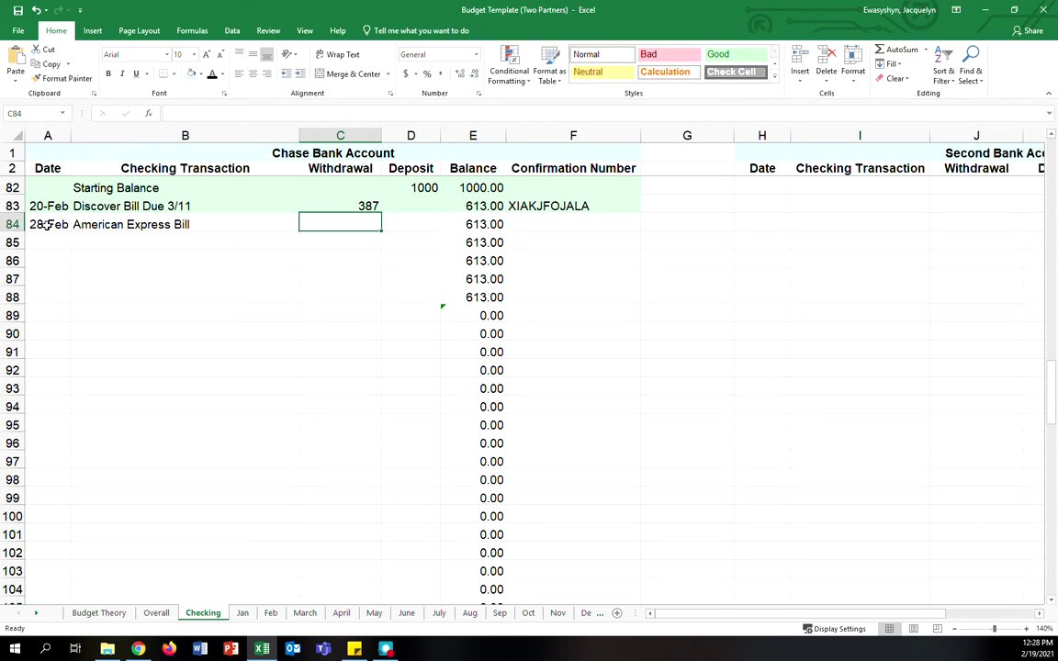
{"action": "type", "text": "245"}
{"action": "key", "text": "Tab"}
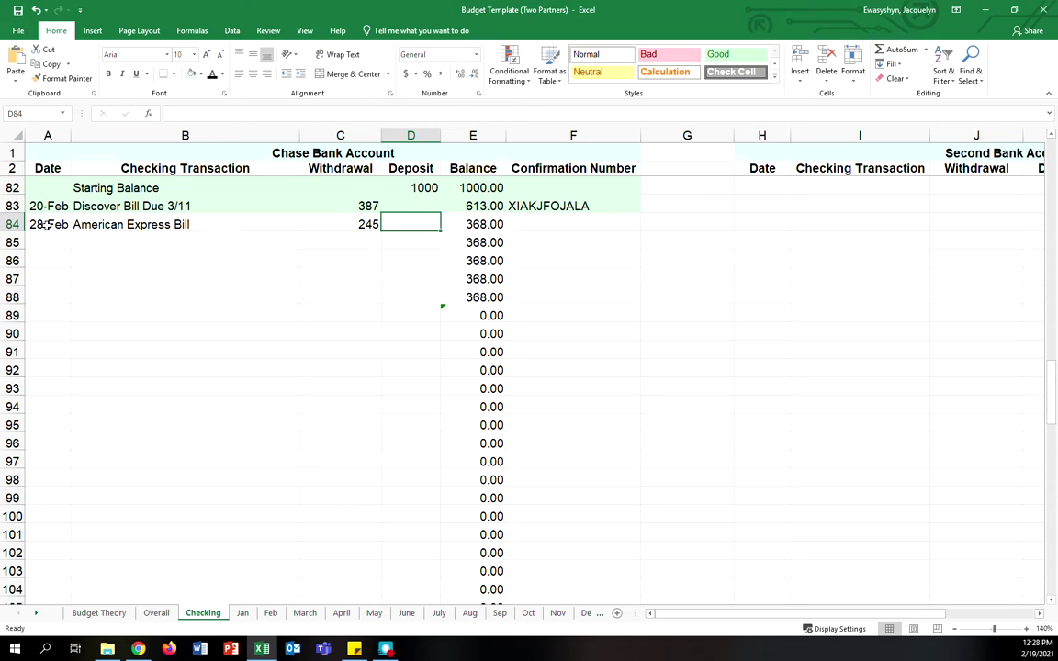
- Review the three register entries and the 245 amount in C84, then go to the Nov sheet
{"action": "left_click_drag", "start_coordinate": [46, 224], "coordinate": [588, 224]}
{"action": "left_click", "coordinate": [644, 295]}
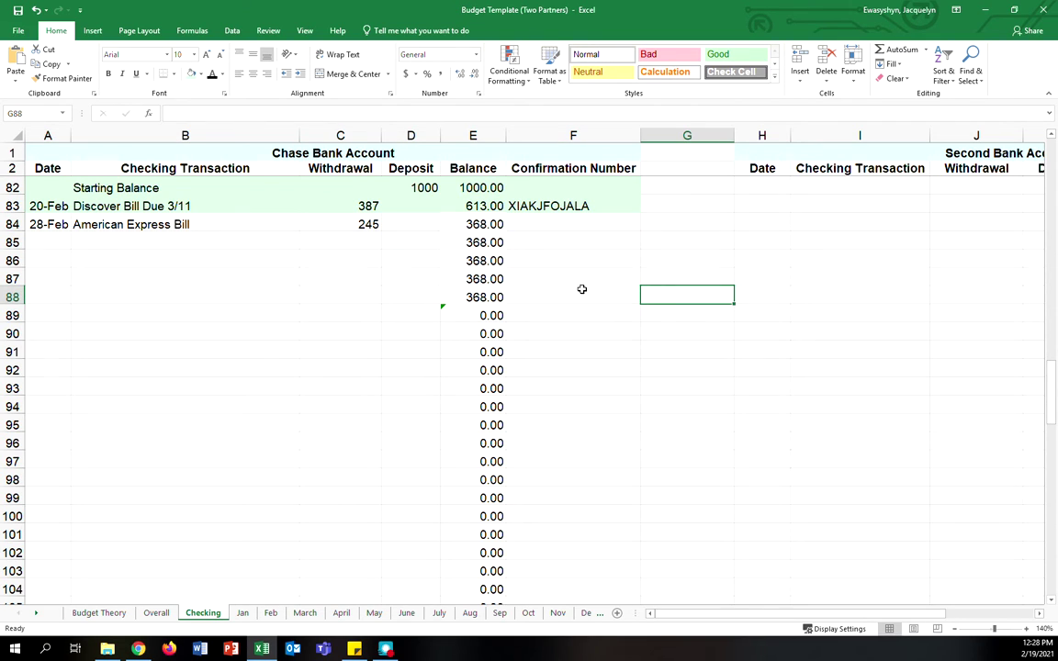
{"action": "left_click_drag", "start_coordinate": [565, 206], "coordinate": [82, 189]}
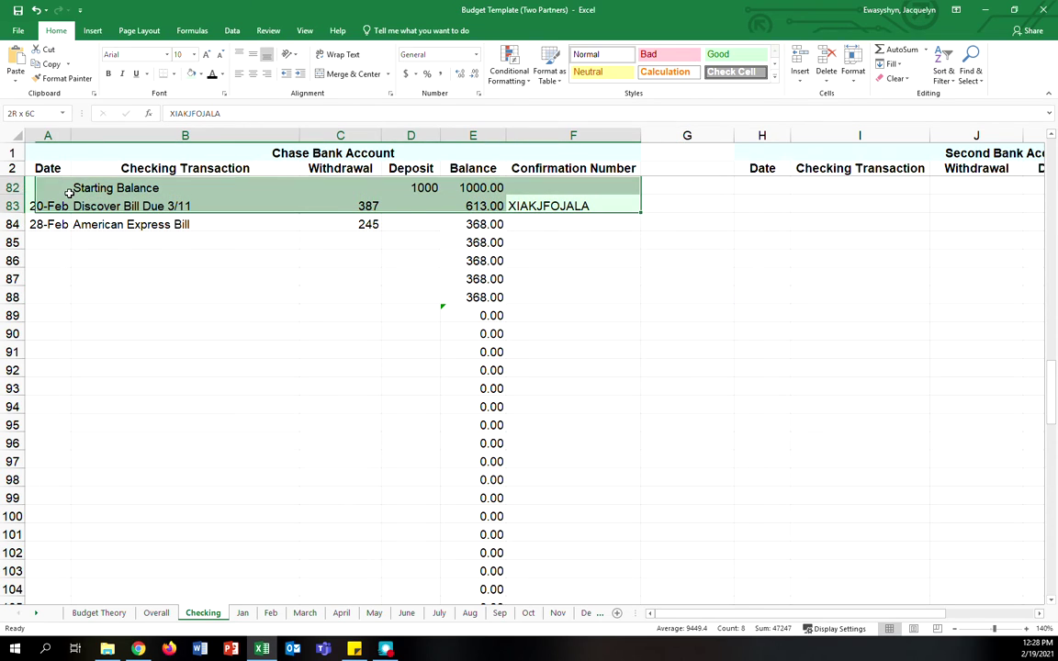
{"action": "left_click", "coordinate": [125, 428]}
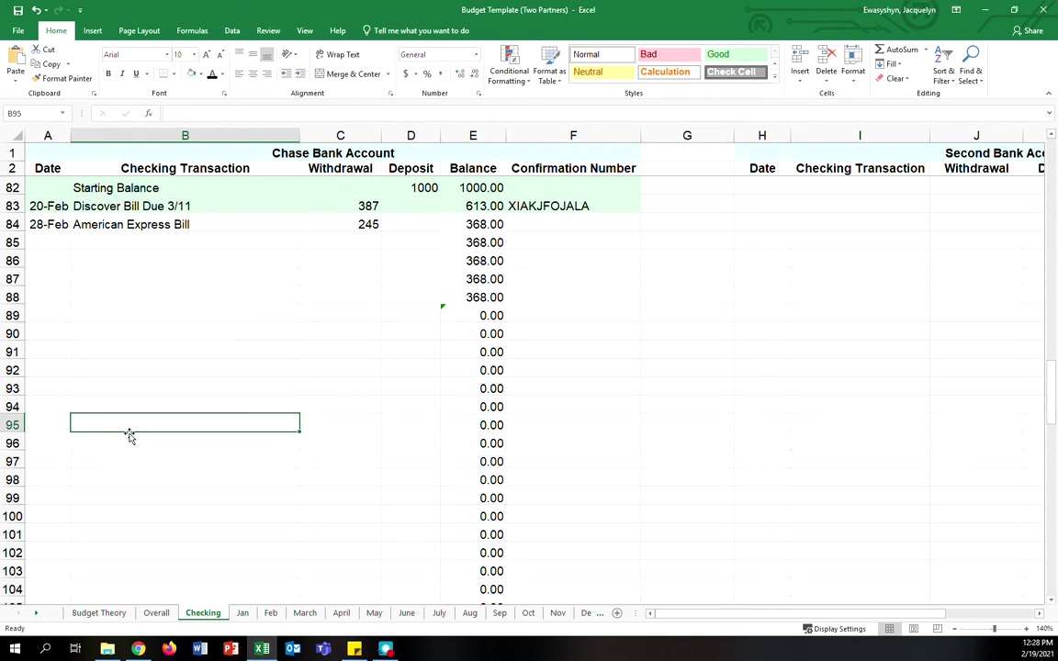
{"action": "left_click_drag", "start_coordinate": [67, 183], "coordinate": [622, 239]}
{"action": "left_click", "coordinate": [614, 328]}
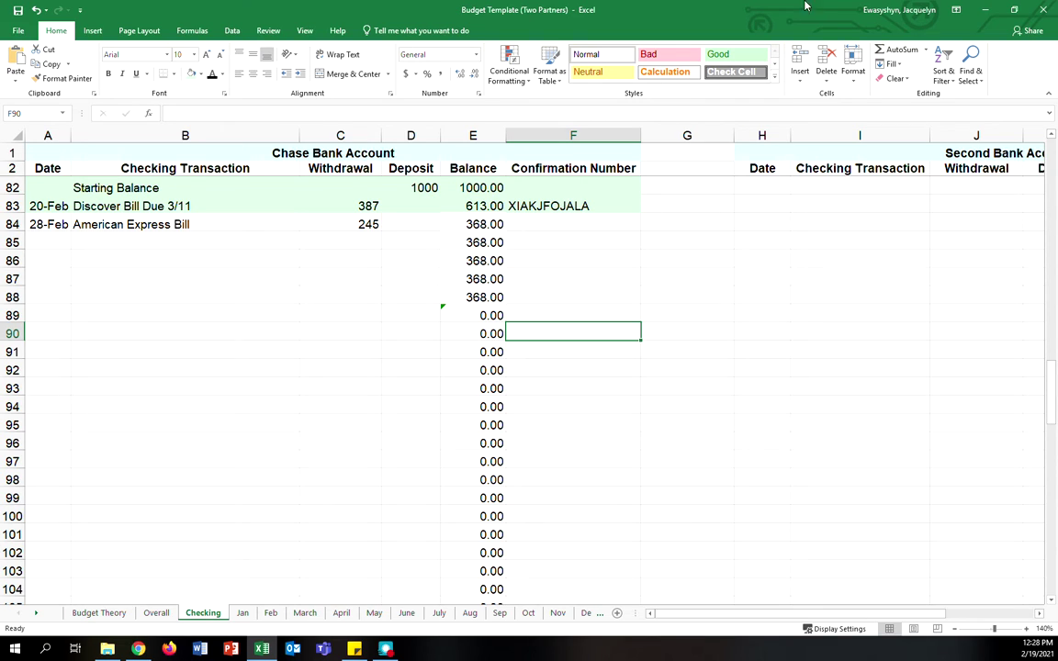
{"action": "left_click", "coordinate": [283, 228]}
{"action": "left_click_drag", "start_coordinate": [283, 229], "coordinate": [307, 224]}
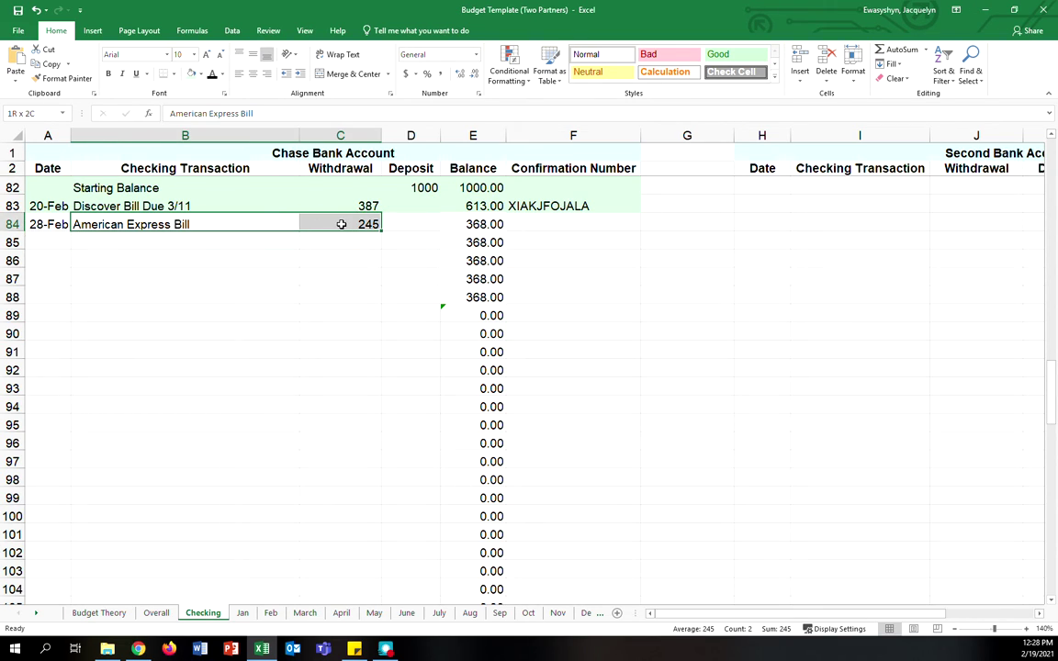
{"action": "left_click", "coordinate": [312, 224]}
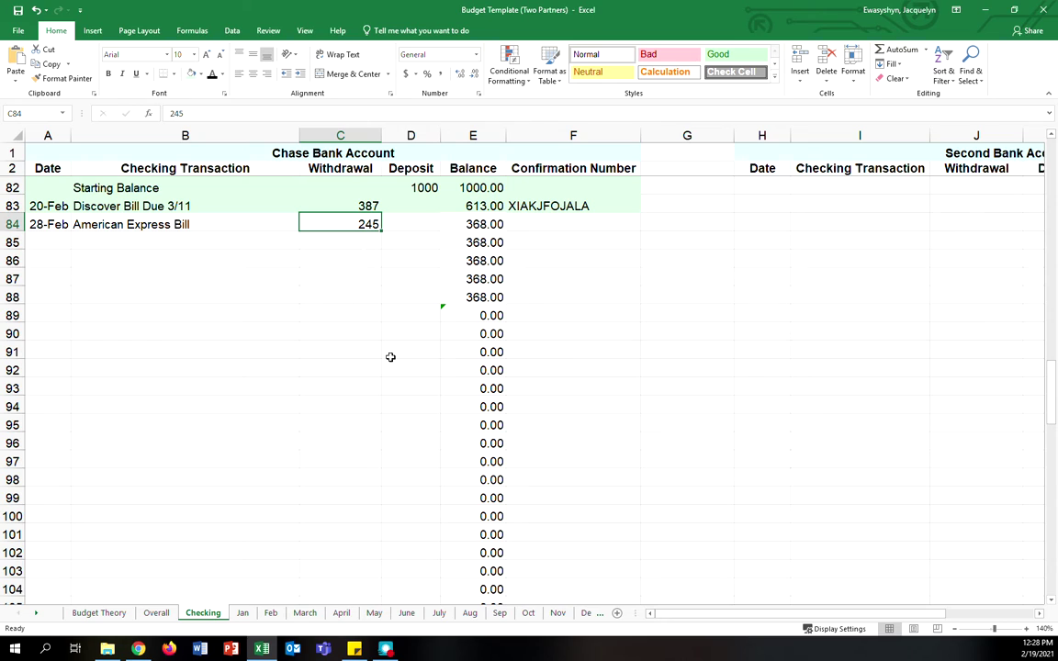
{"action": "left_click", "coordinate": [573, 614]}
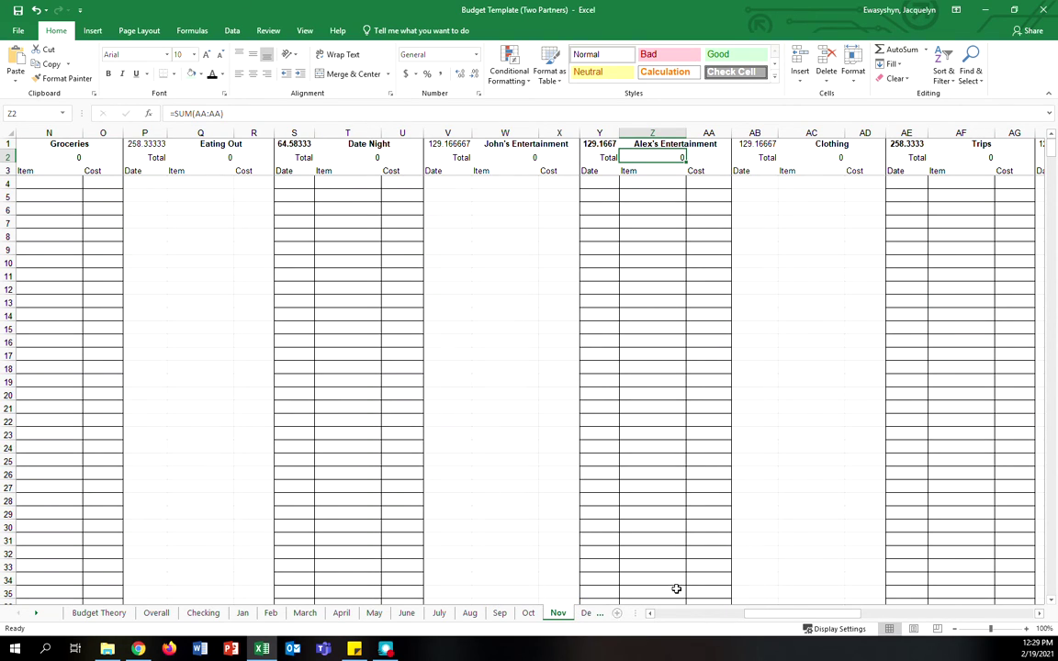
- Scroll across the Nov sheet, then return to the Overall category budget table
{"action": "left_click", "coordinate": [703, 613]}
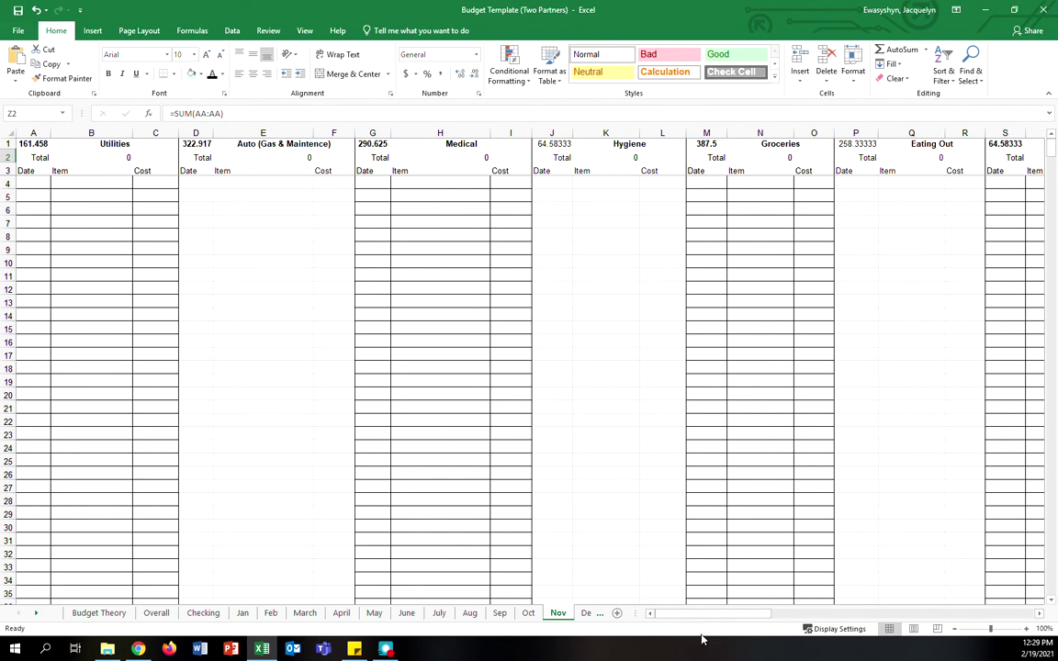
{"action": "left_click_drag", "start_coordinate": [711, 621], "coordinate": [646, 648]}
{"action": "left_click", "coordinate": [155, 611]}
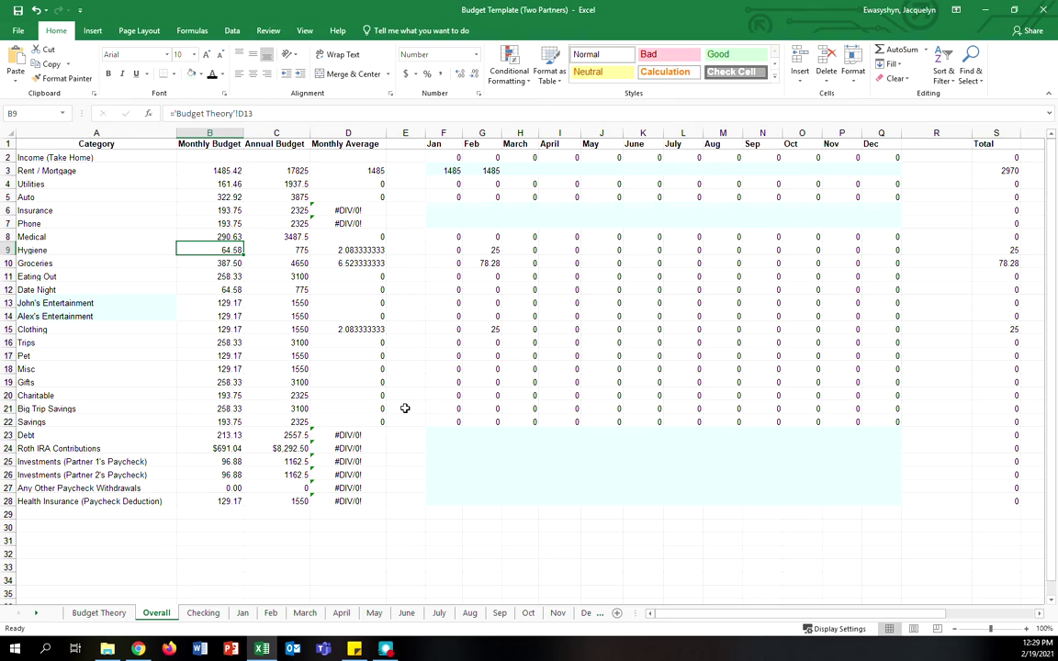
{"action": "left_click", "coordinate": [81, 304]}
{"action": "left_click", "coordinate": [79, 315]}
{"action": "left_click_drag", "start_coordinate": [79, 303], "coordinate": [83, 314]}
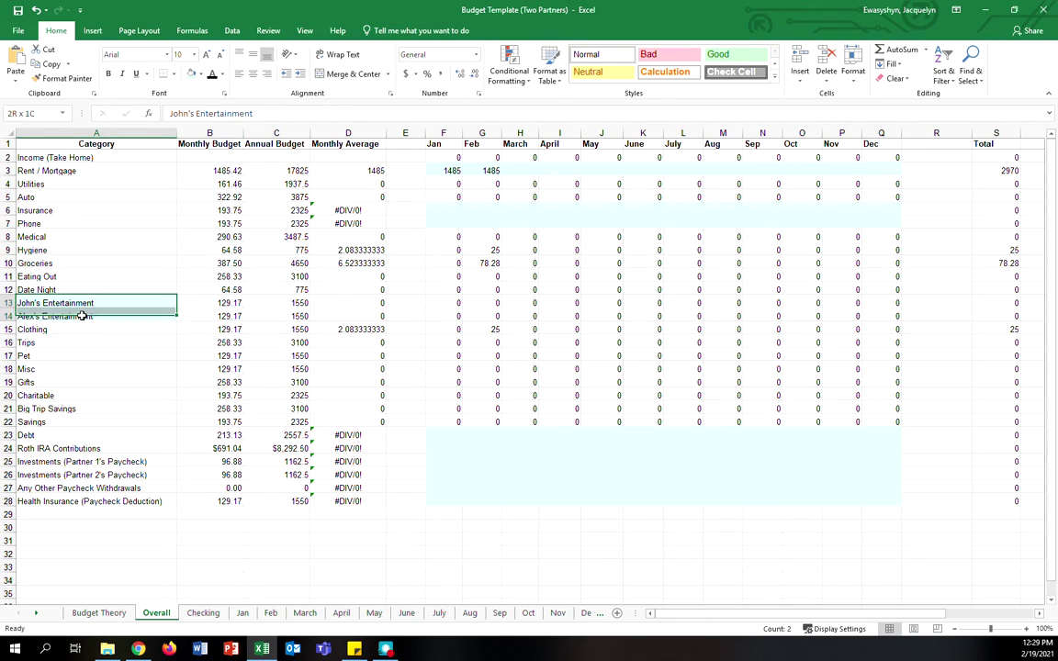
{"action": "left_click", "coordinate": [228, 303]}
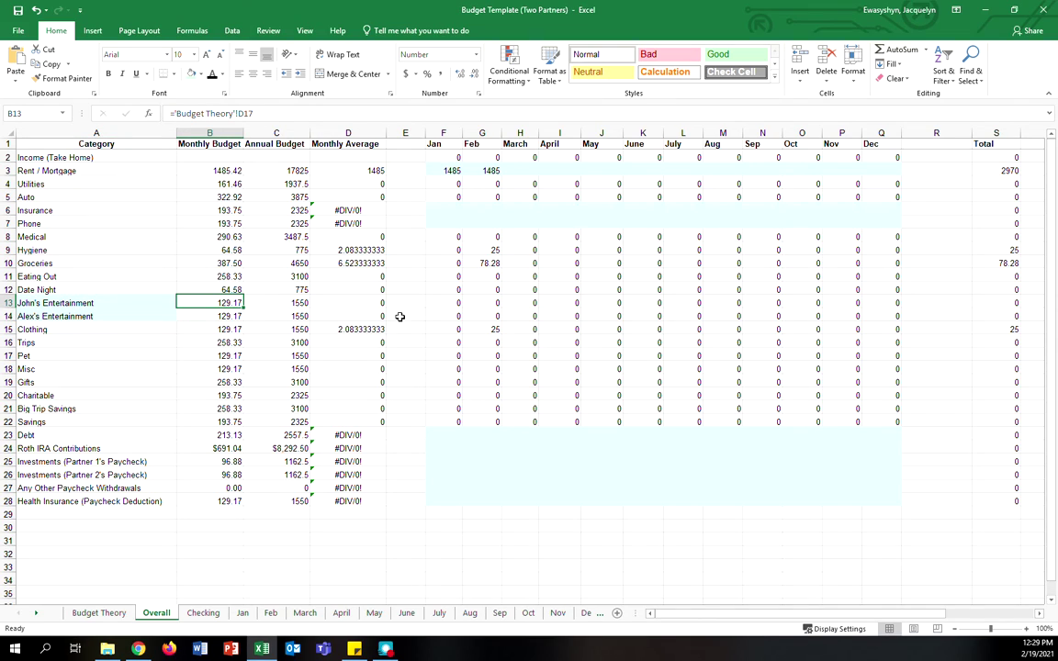